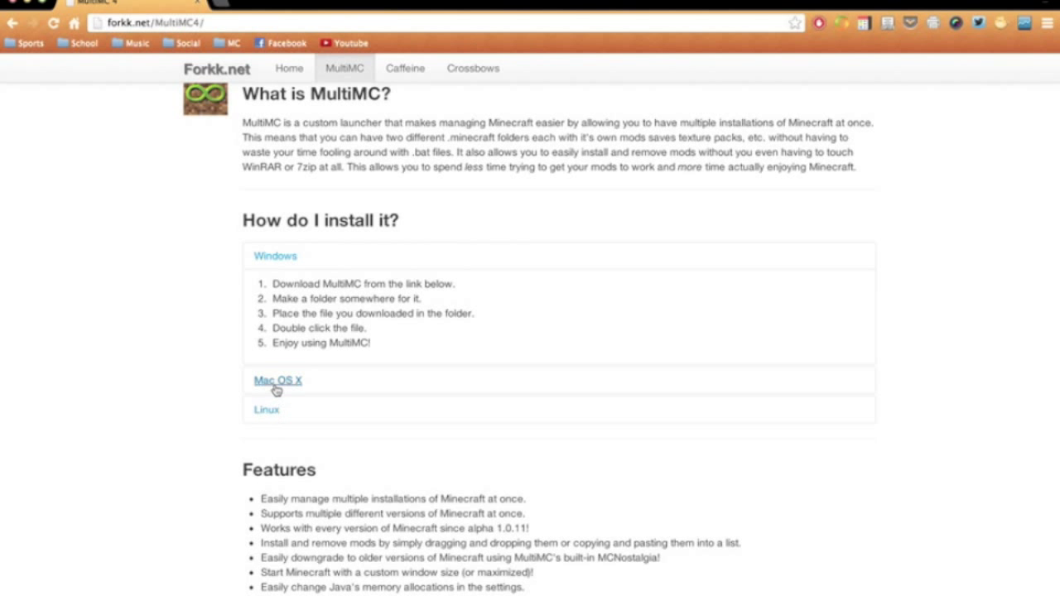
# Look through the MultiMC page's features and the operating systems offered for download.
pyautogui.scroll(-5, 205, 402)
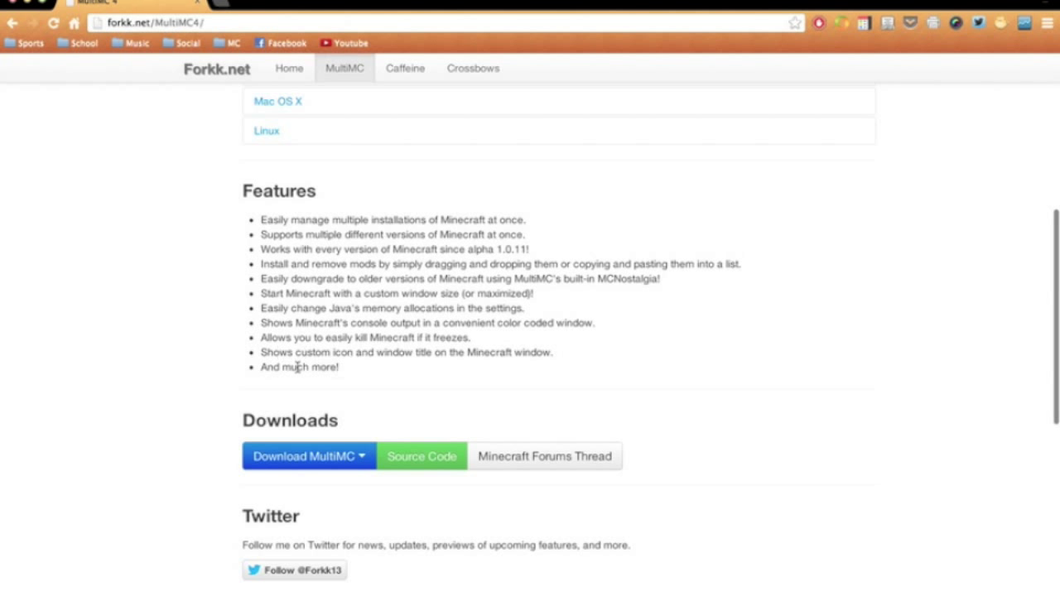
pyautogui.scroll(-5, 204, 351)
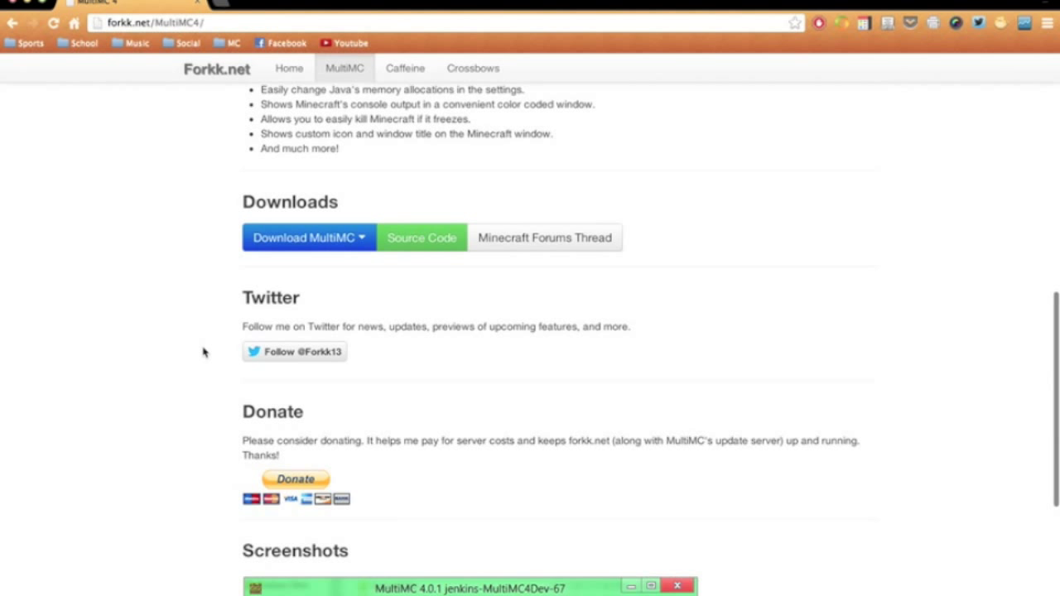
pyautogui.click(350, 240)
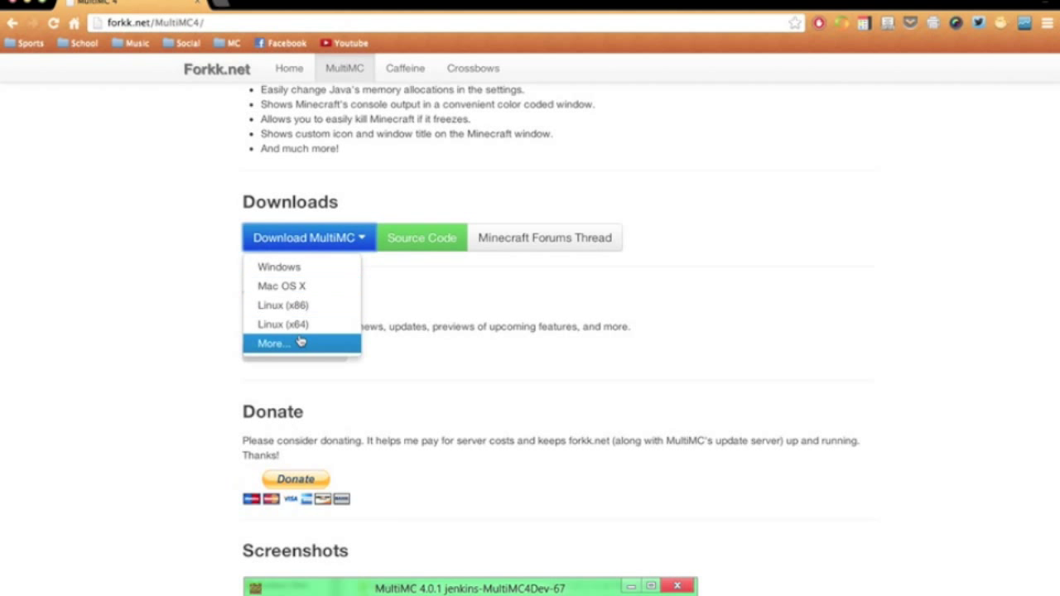
pyautogui.click(196, 289)
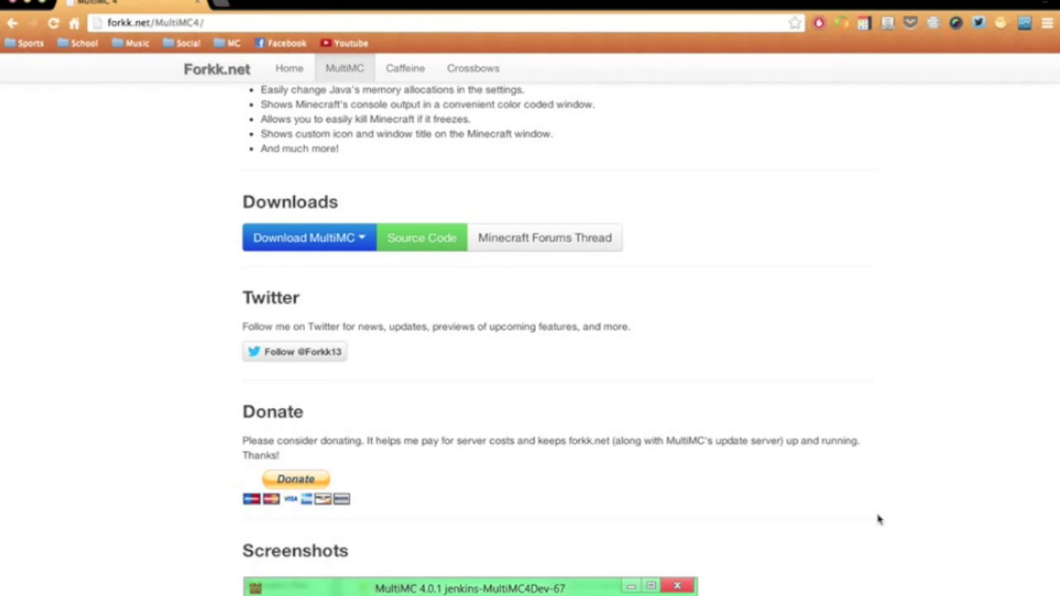
# Launch MultiMC from the MC app folder and move its window higher on the screen.
pyautogui.press('F4')
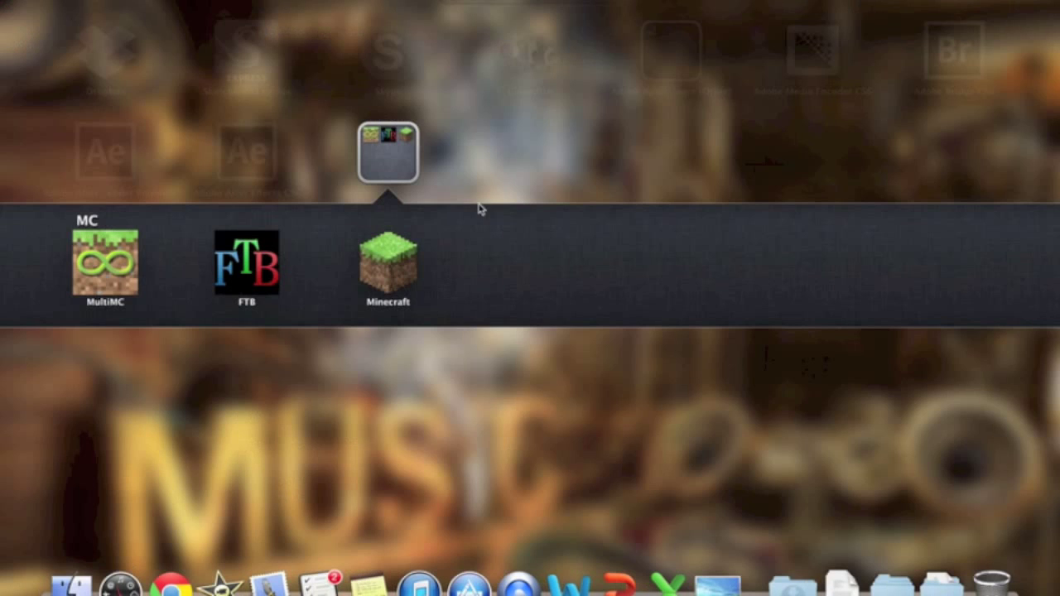
pyautogui.click(133, 263)
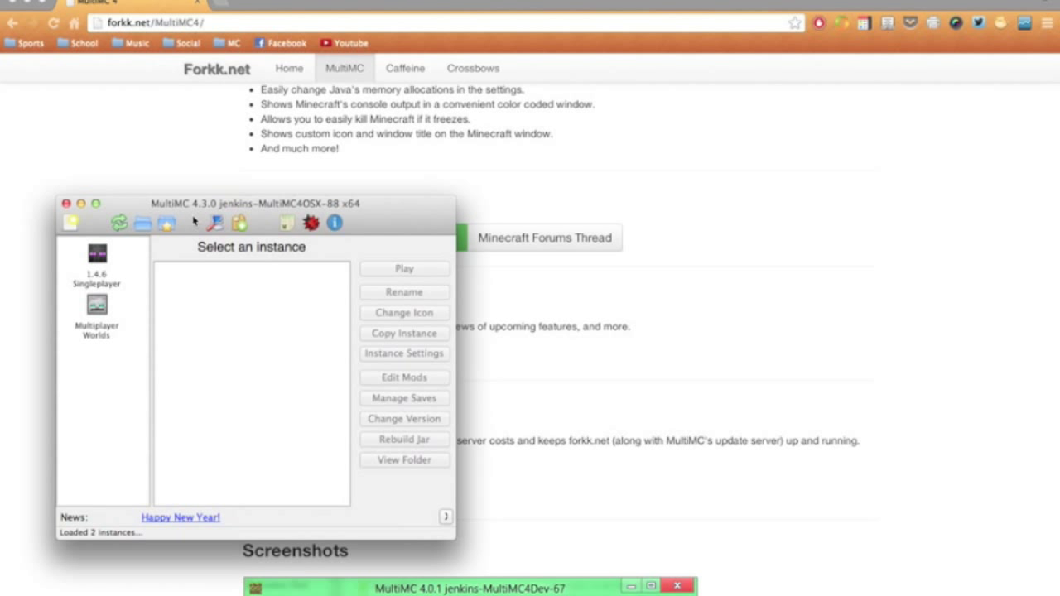
pyautogui.moveTo(190, 207); pyautogui.dragTo(264, 153)
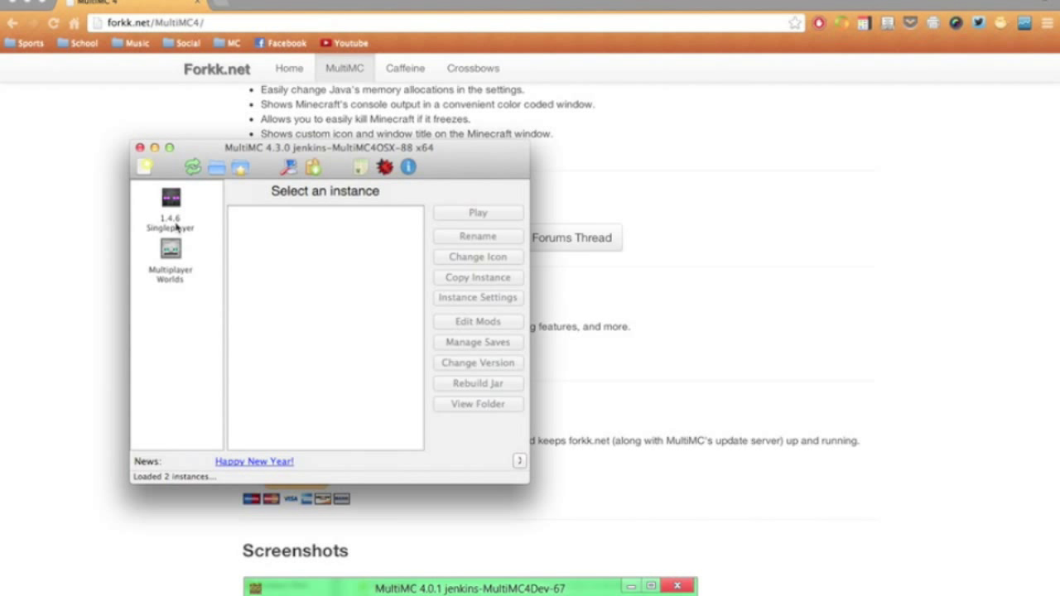
# Start adding a new instance and name it "1.4.6 Singleplayer 2".
pyautogui.click(145, 168)
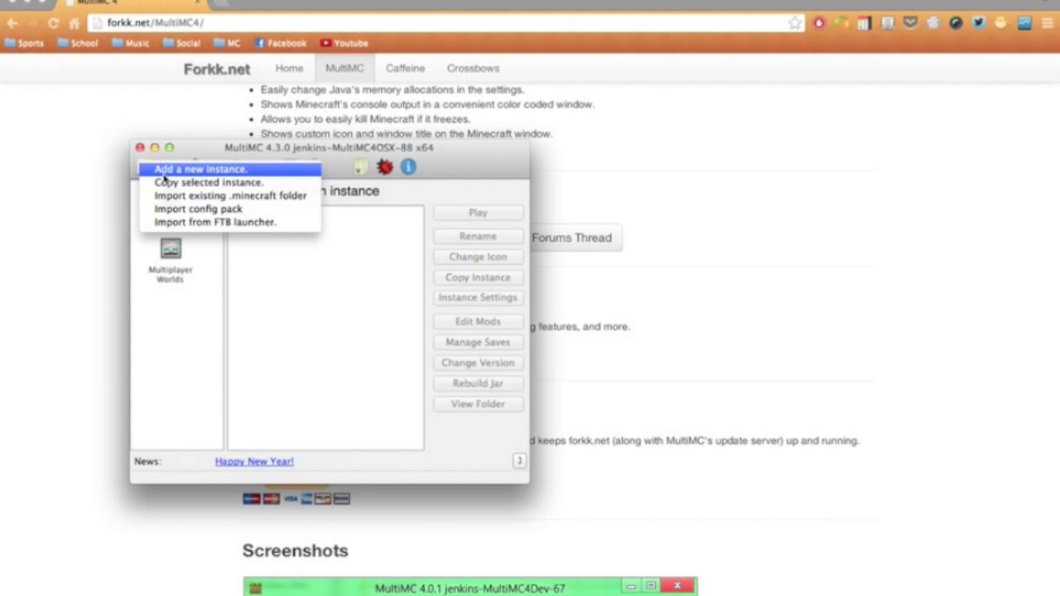
pyautogui.click(139, 171)
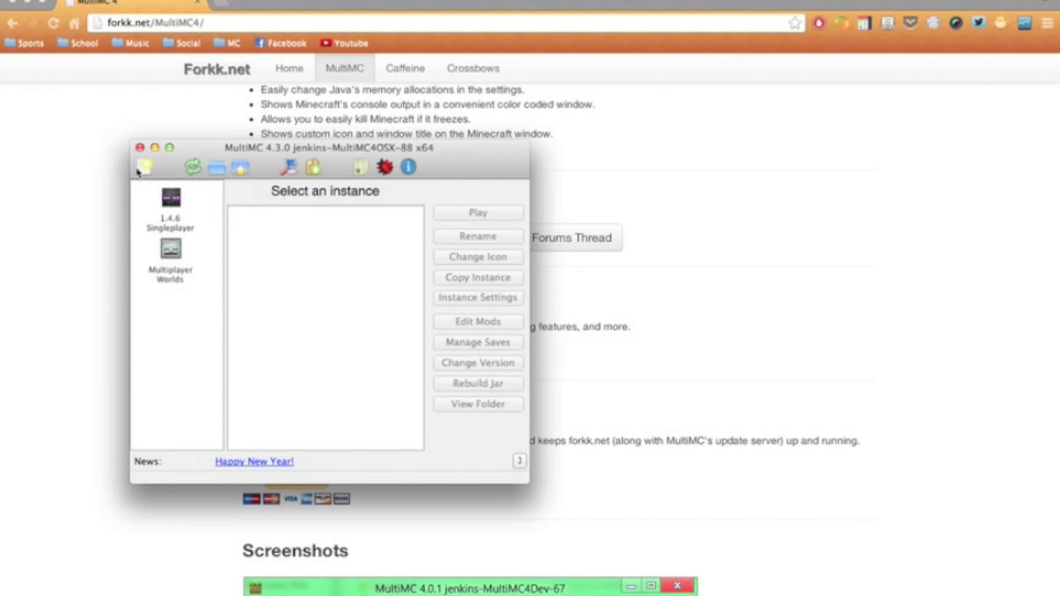
pyautogui.click(145, 168)
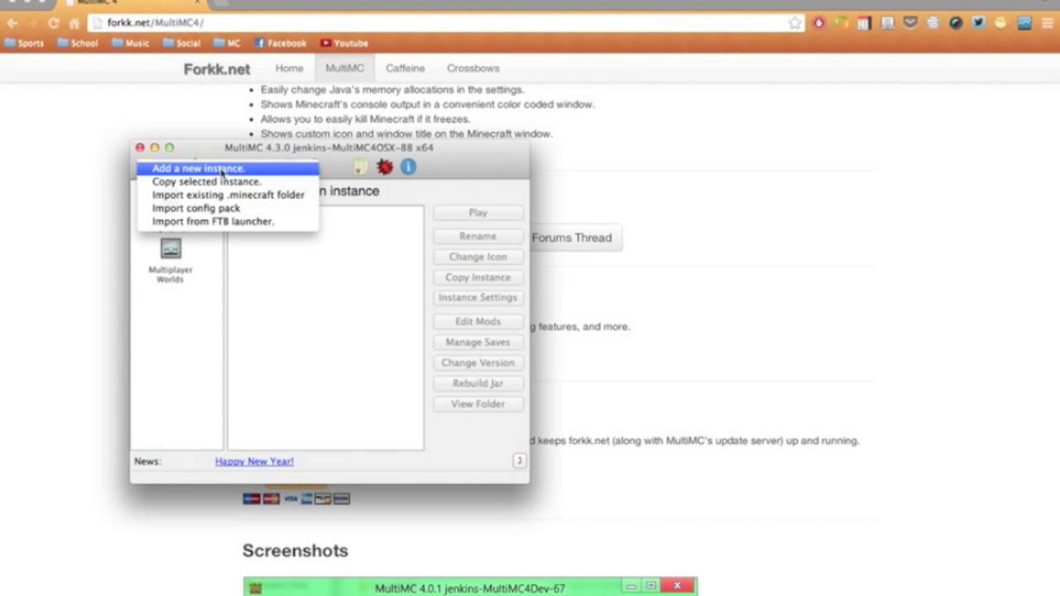
pyautogui.click(222, 172)
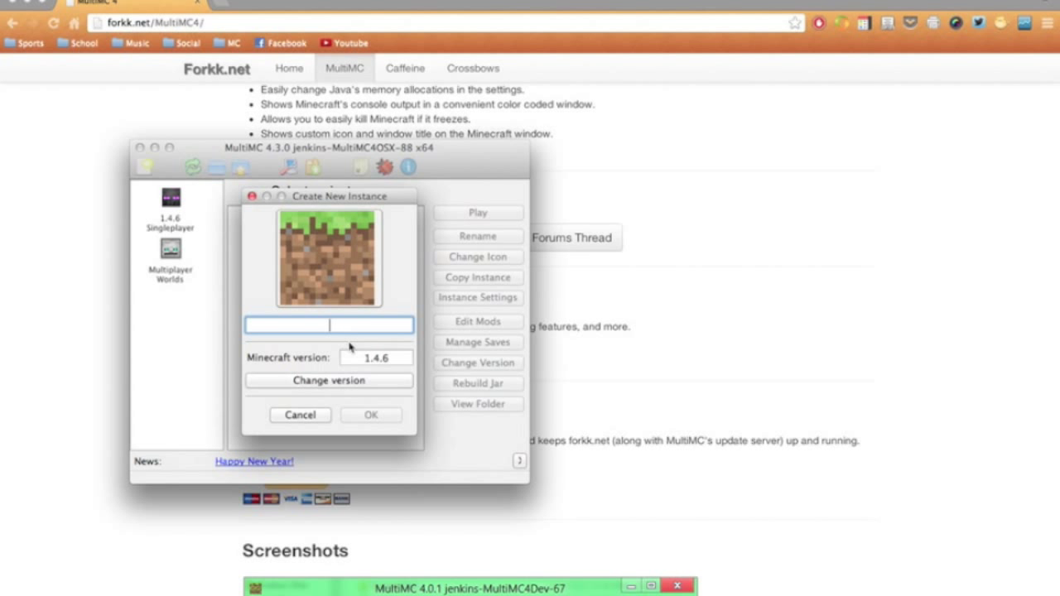
pyautogui.write('1.4.7')
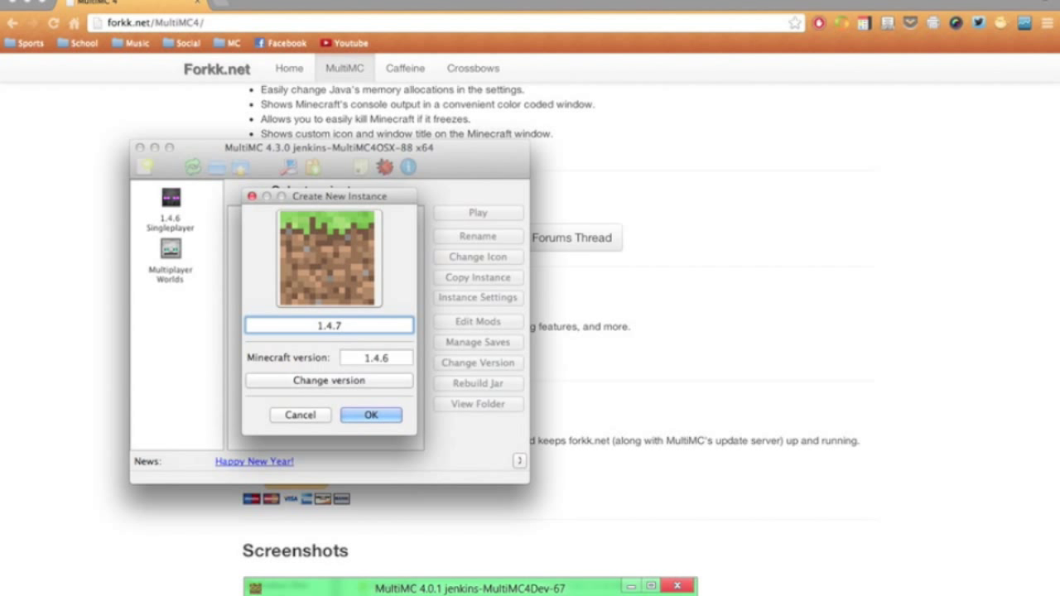
pyautogui.press('BackSpace')
pyautogui.write('6 S')
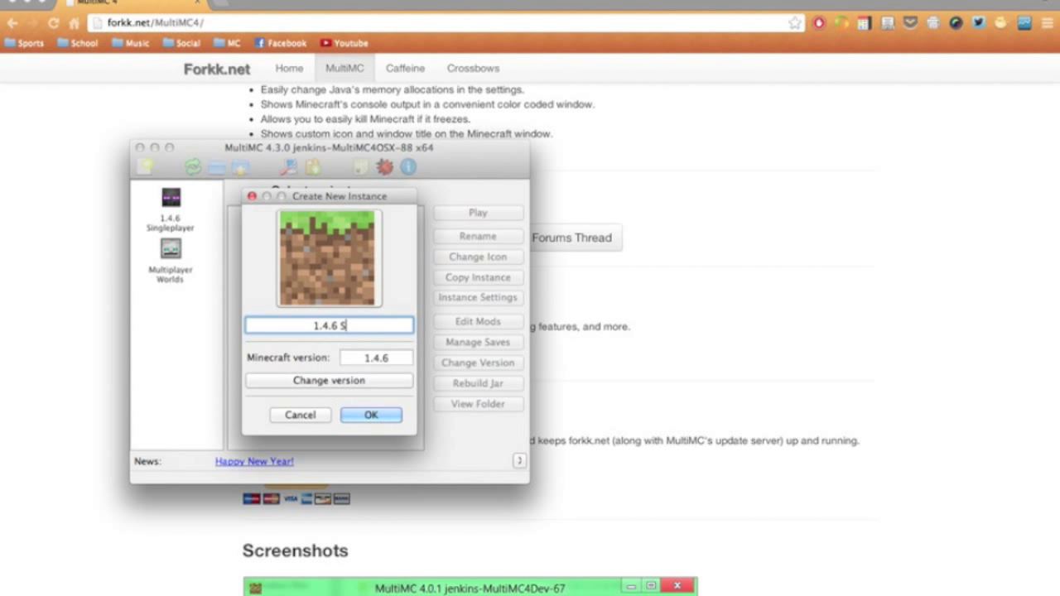
pyautogui.write('ingleplayer 2')
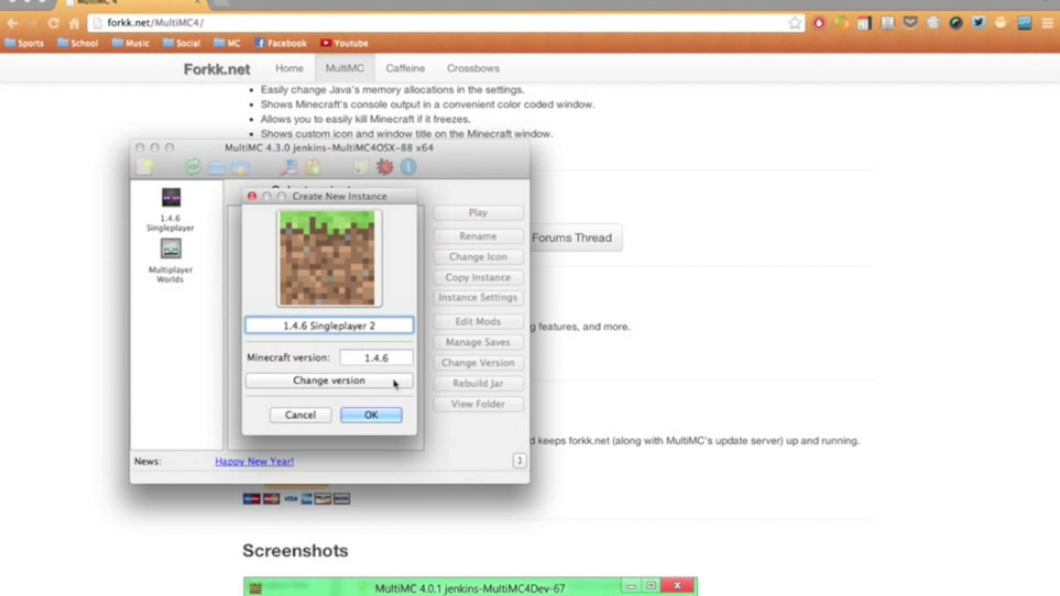
# Show old snapshots and MCNostalgia versions, choose Minecraft version 12w50b for the new instance, and create it.
pyautogui.click(367, 388)
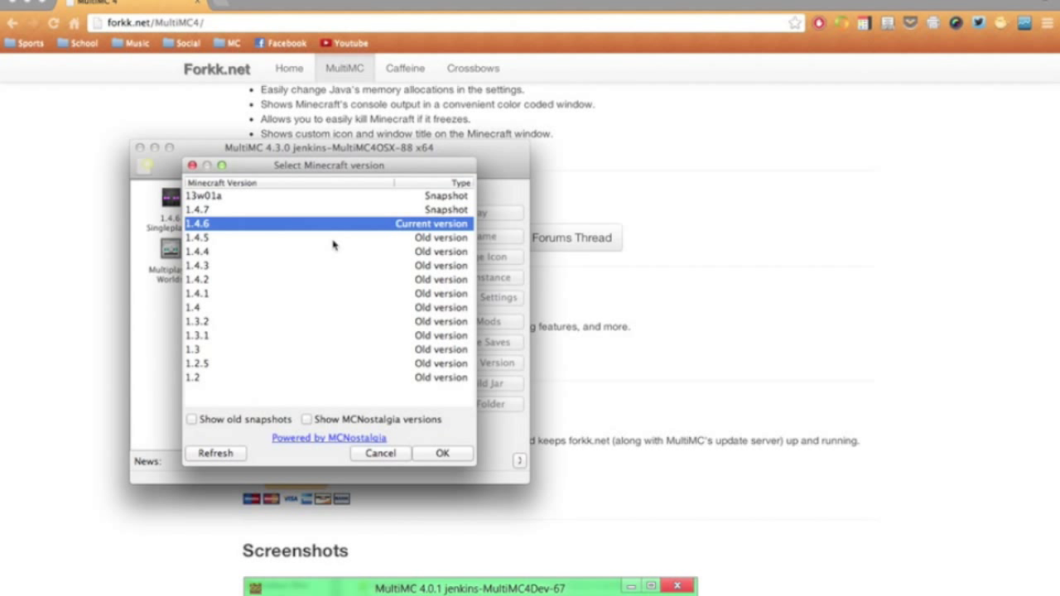
pyautogui.click(263, 195)
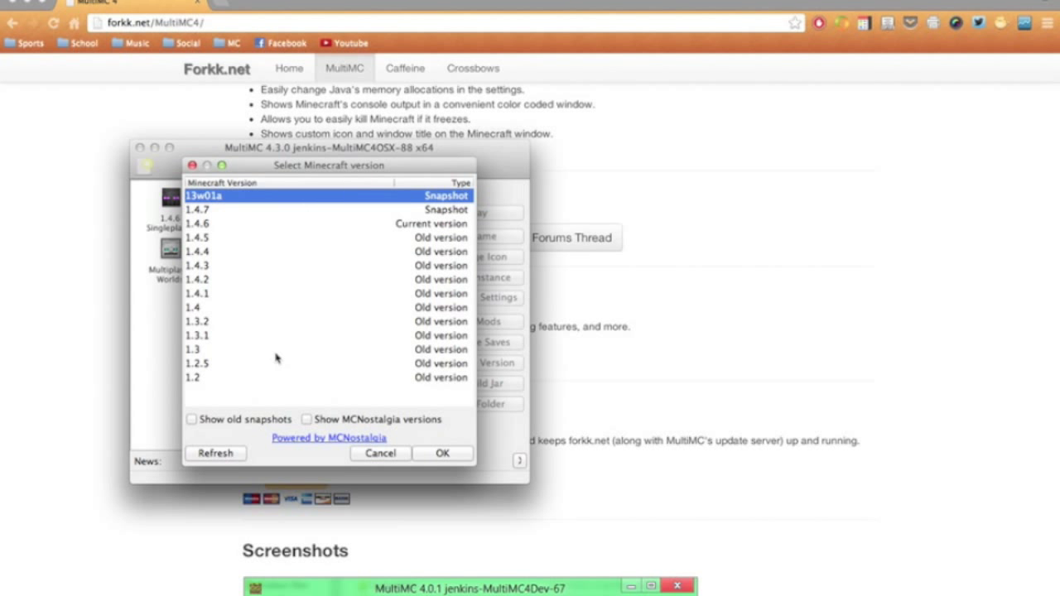
pyautogui.click(238, 421)
pyautogui.click(325, 421)
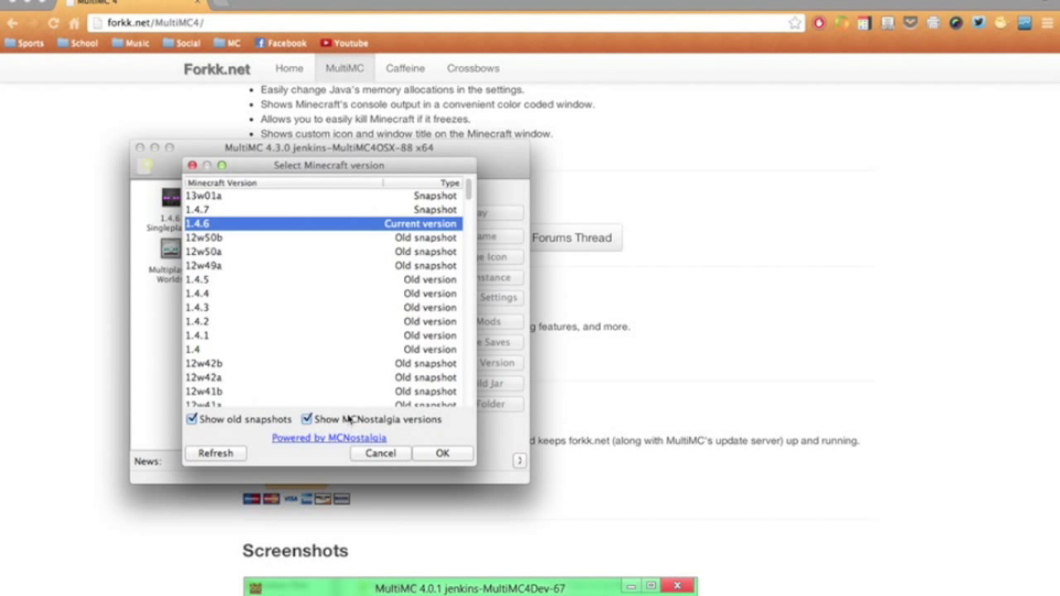
pyautogui.scroll(-1, 346, 327)
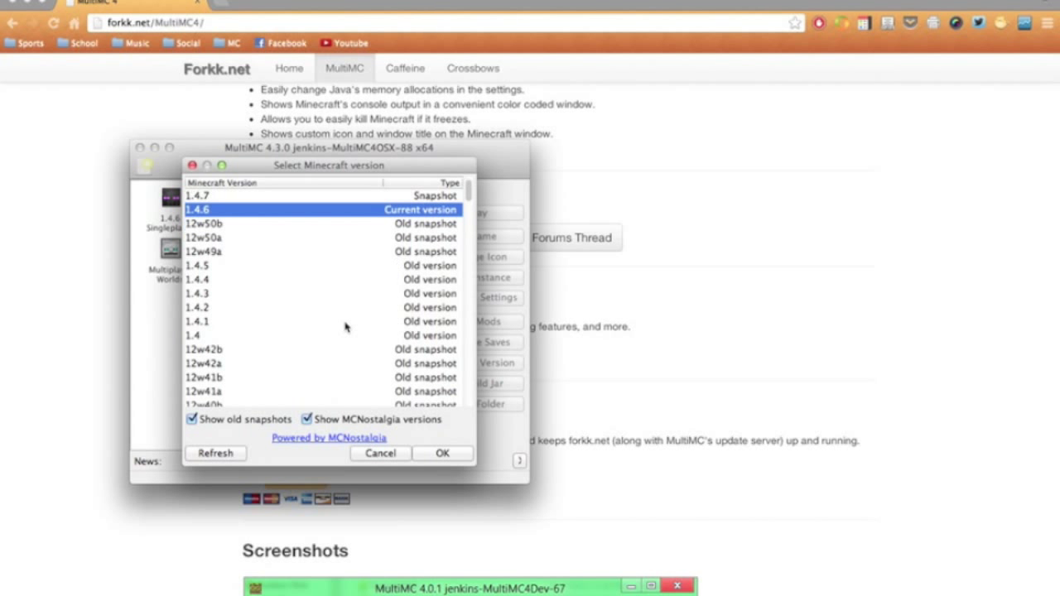
pyautogui.scroll(1, 347, 327)
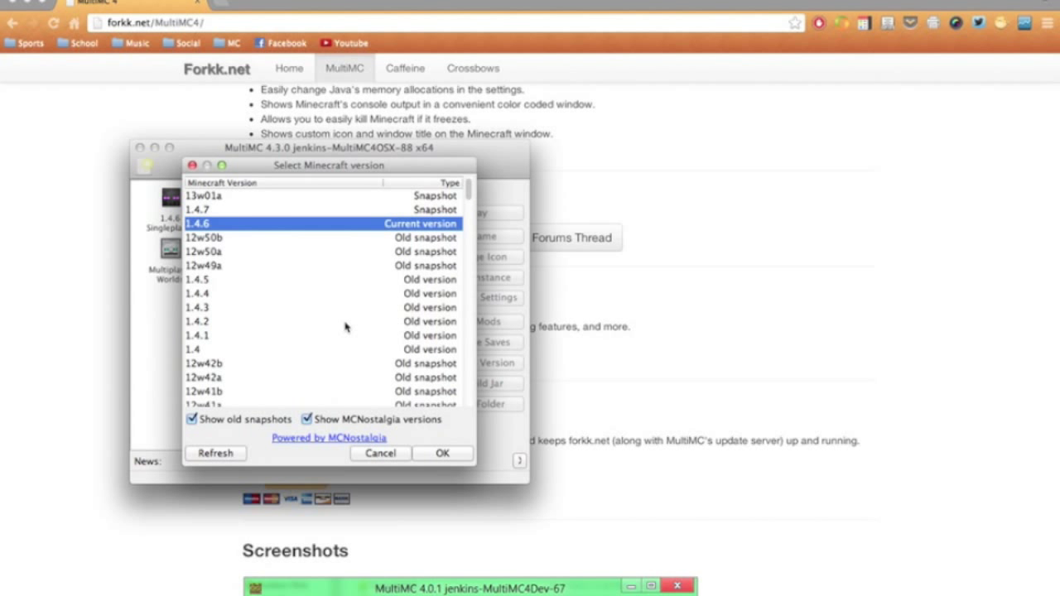
pyautogui.click(326, 240)
pyautogui.scroll(-20, 275, 265)
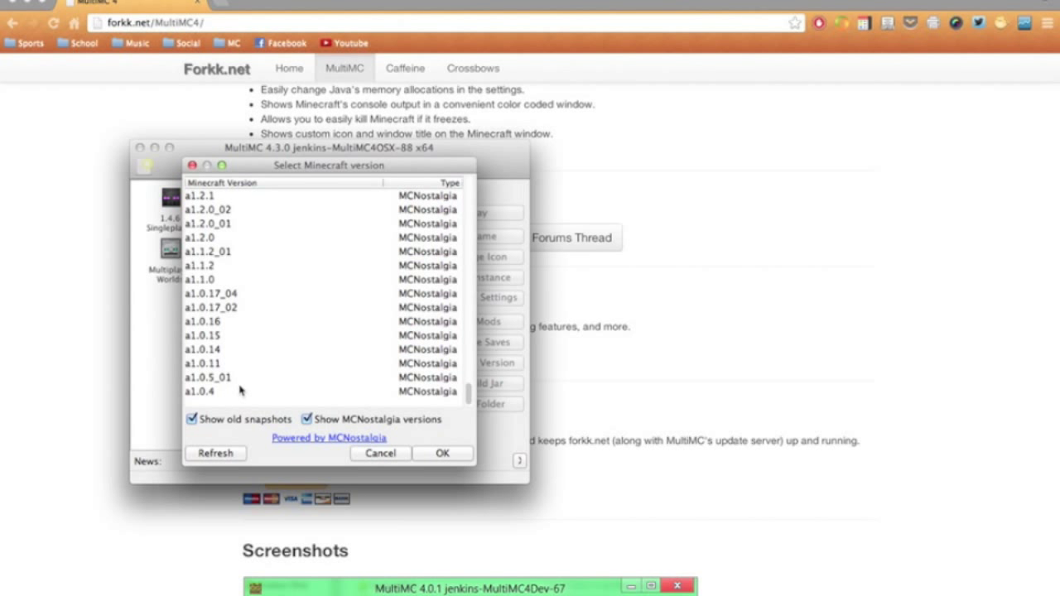
pyautogui.click(448, 457)
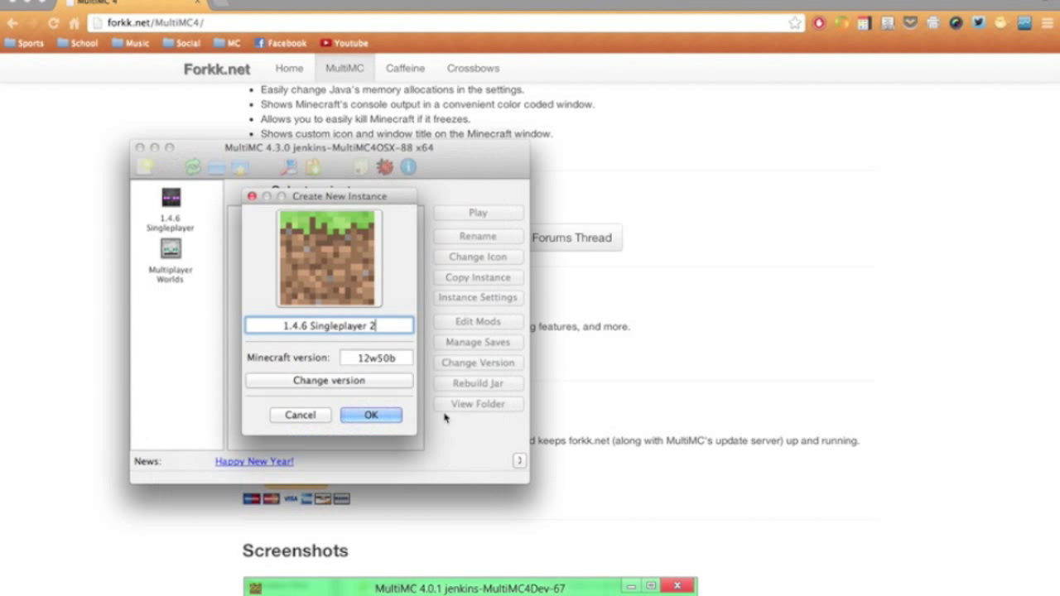
pyautogui.click(375, 415)
# Change the icon of the 1.4.6 Singleplayer 2 instance to Creeper.
pyautogui.click(179, 307)
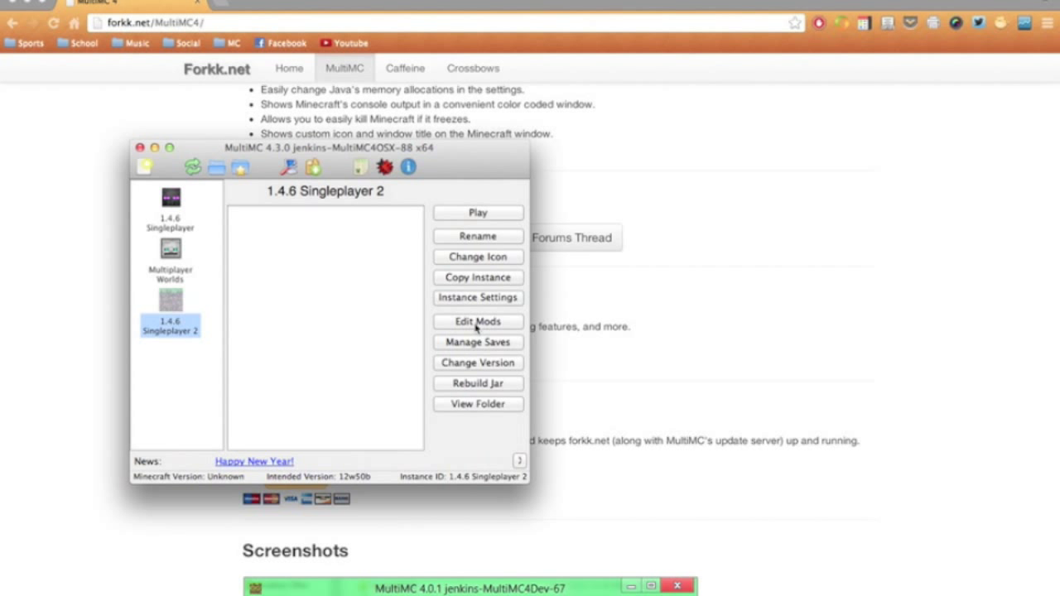
pyautogui.click(481, 258)
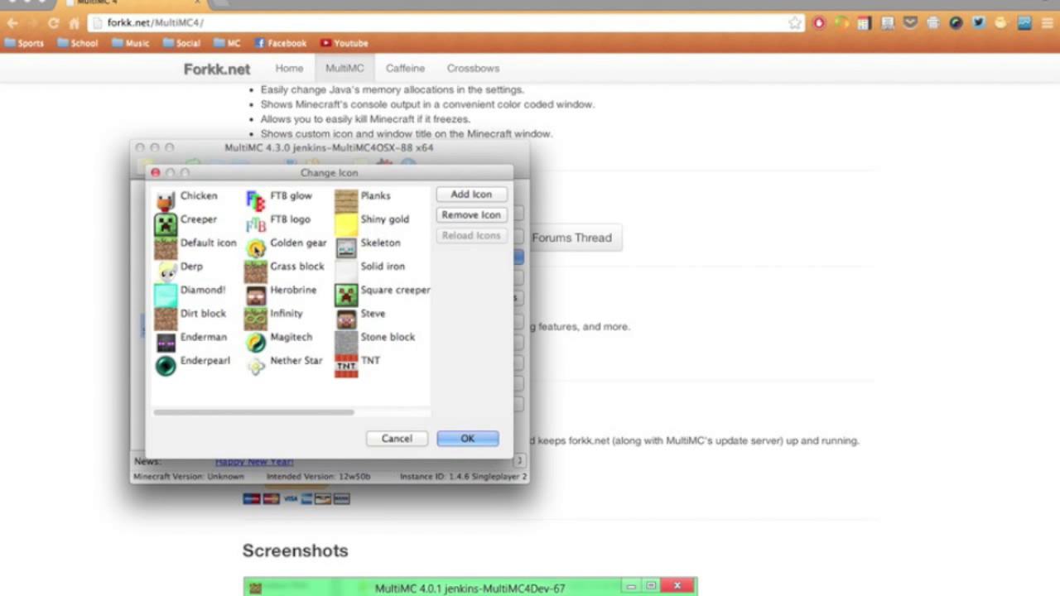
pyautogui.click(176, 224)
pyautogui.click(469, 443)
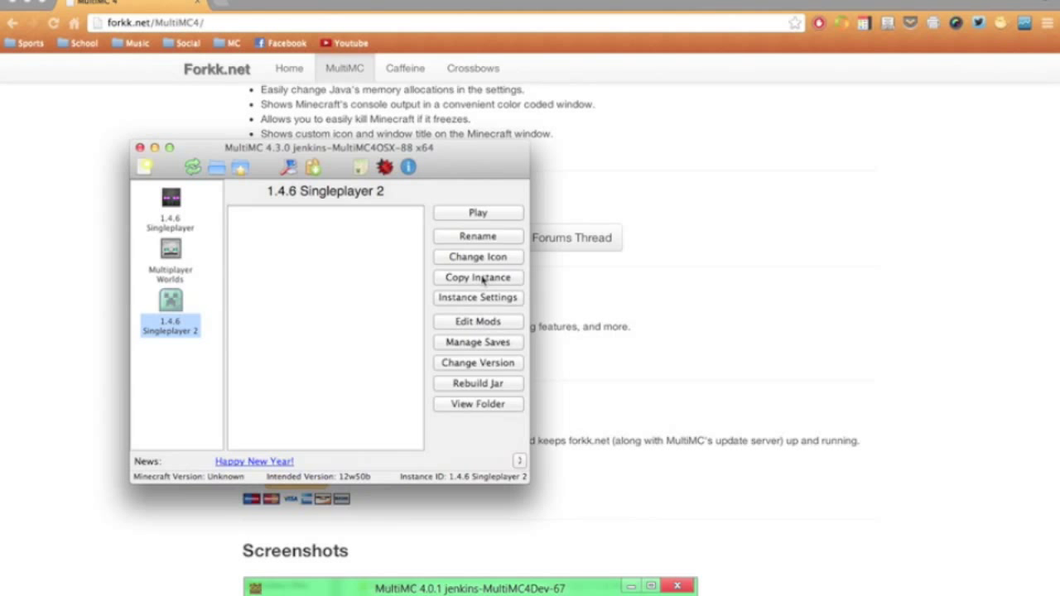
# In the instance's settings, turn off the default Minecraft window size, keep the login defaults, review the Java options, and save.
pyautogui.click(486, 300)
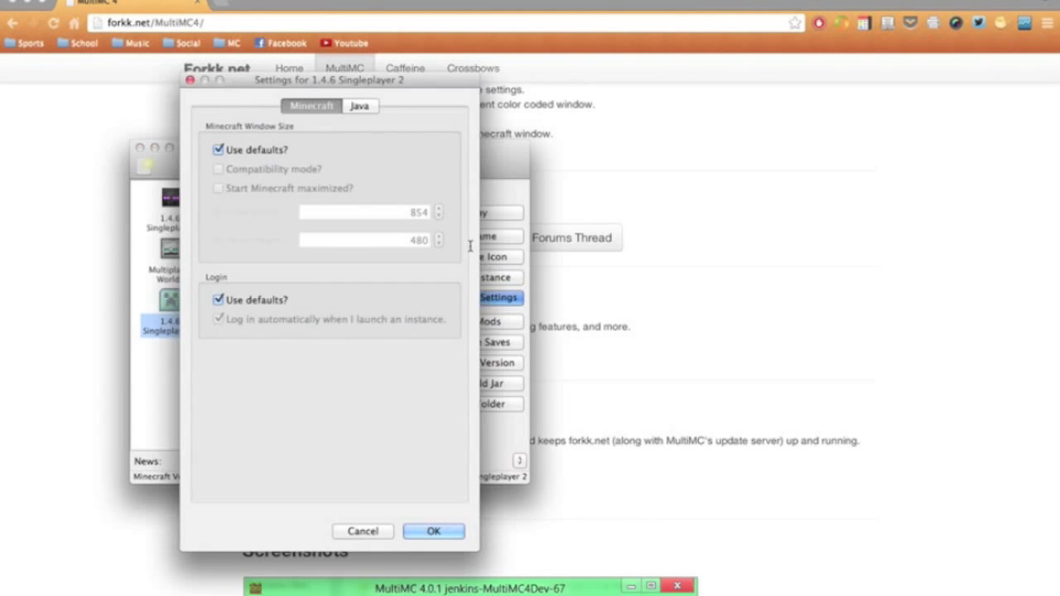
pyautogui.click(267, 152)
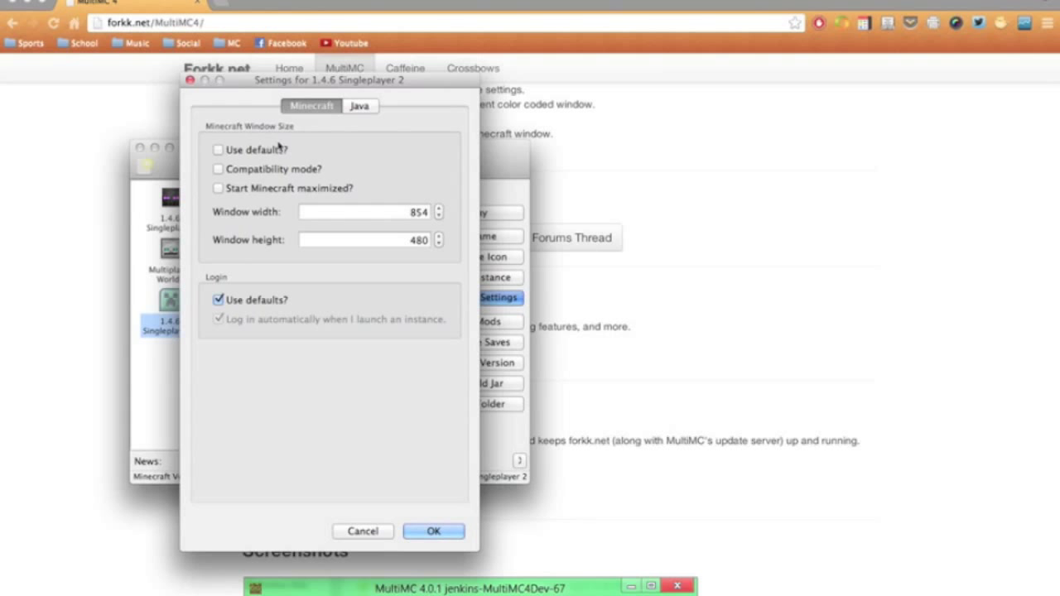
pyautogui.click(249, 301)
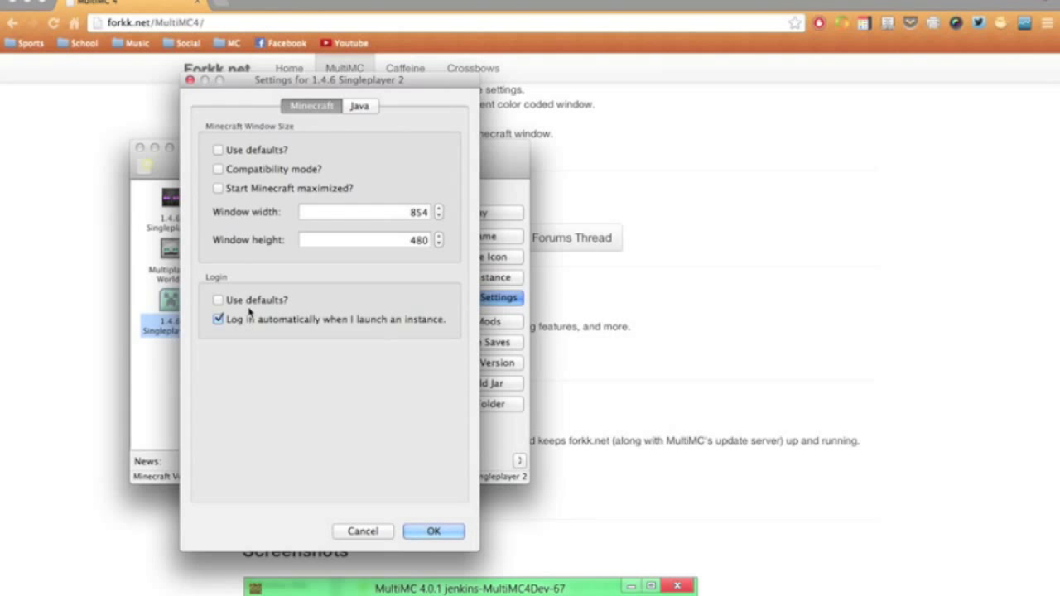
pyautogui.click(249, 301)
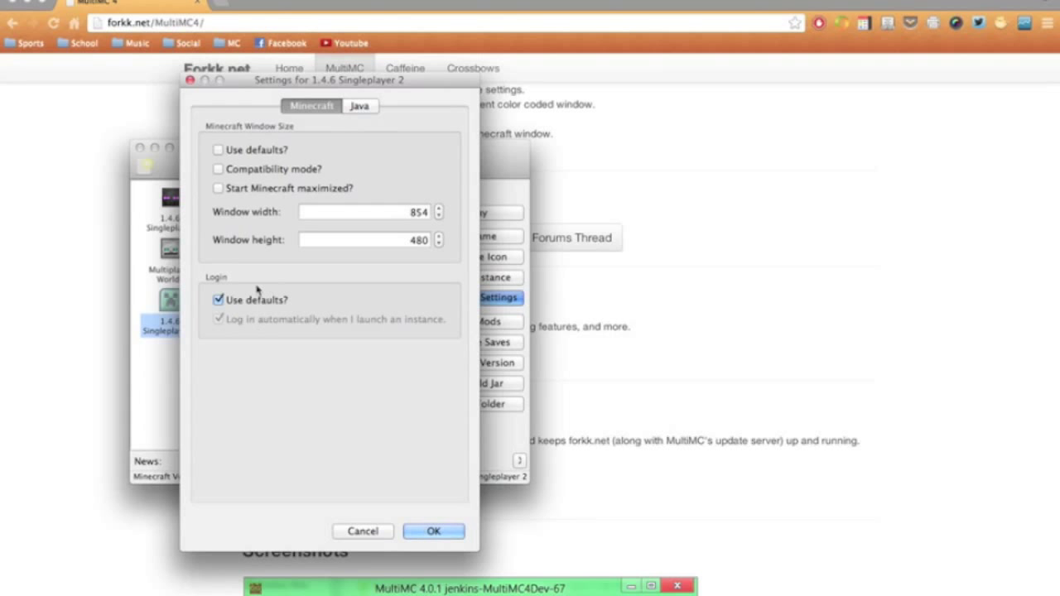
pyautogui.click(356, 108)
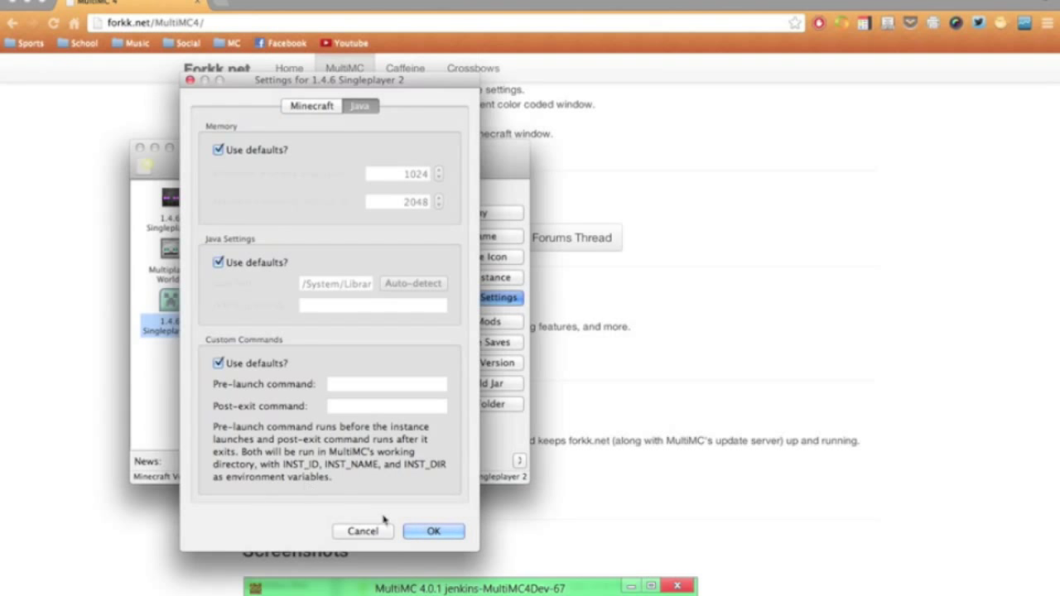
pyautogui.click(415, 532)
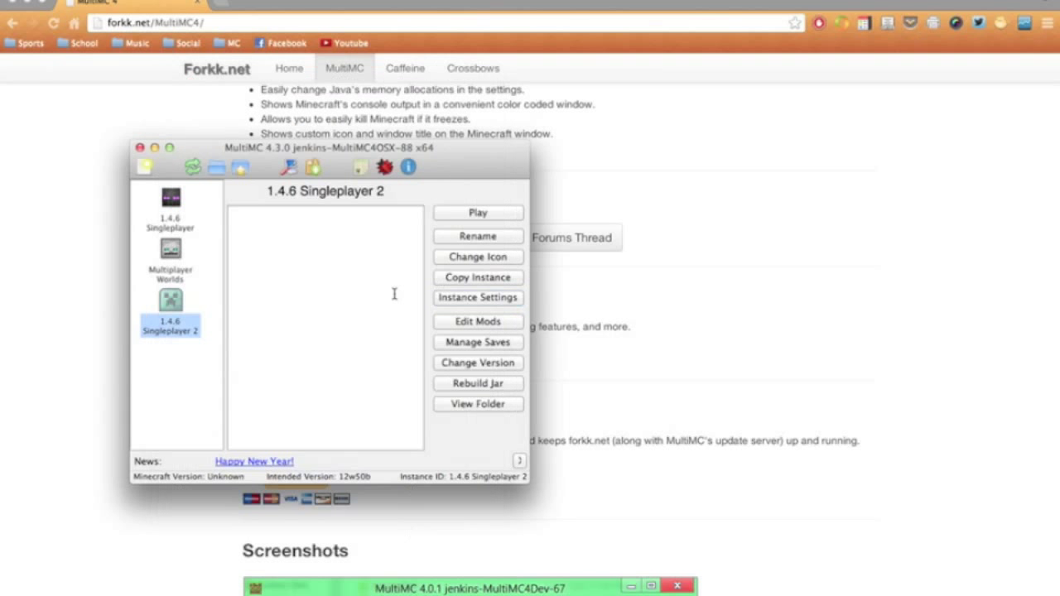
# View the saved worlds of 1.4.6 Singleplayer 2 and change its Minecraft version to 1.4.5.
pyautogui.click(477, 343)
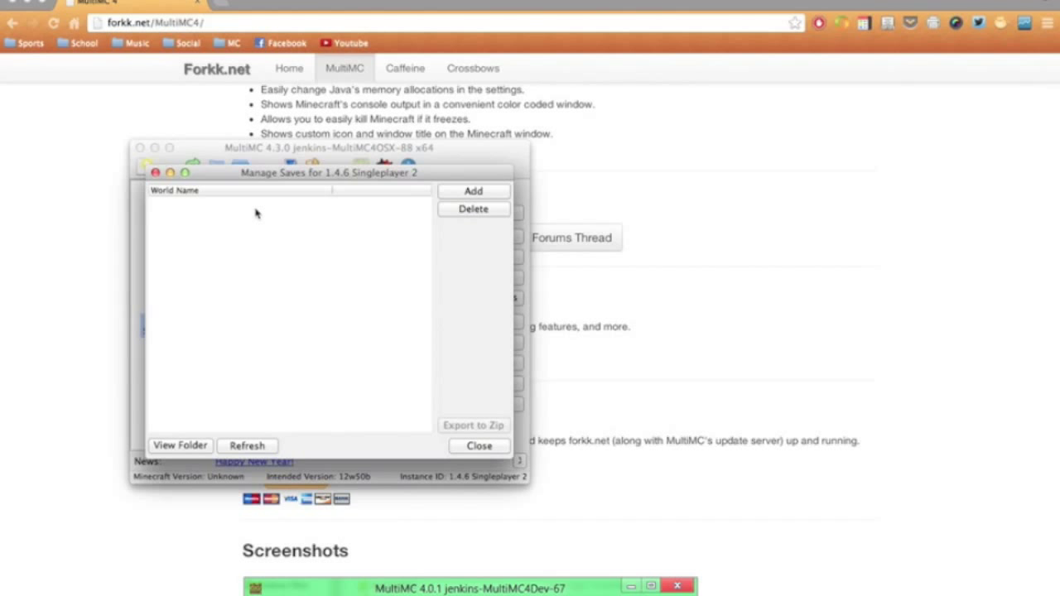
pyautogui.click(155, 172)
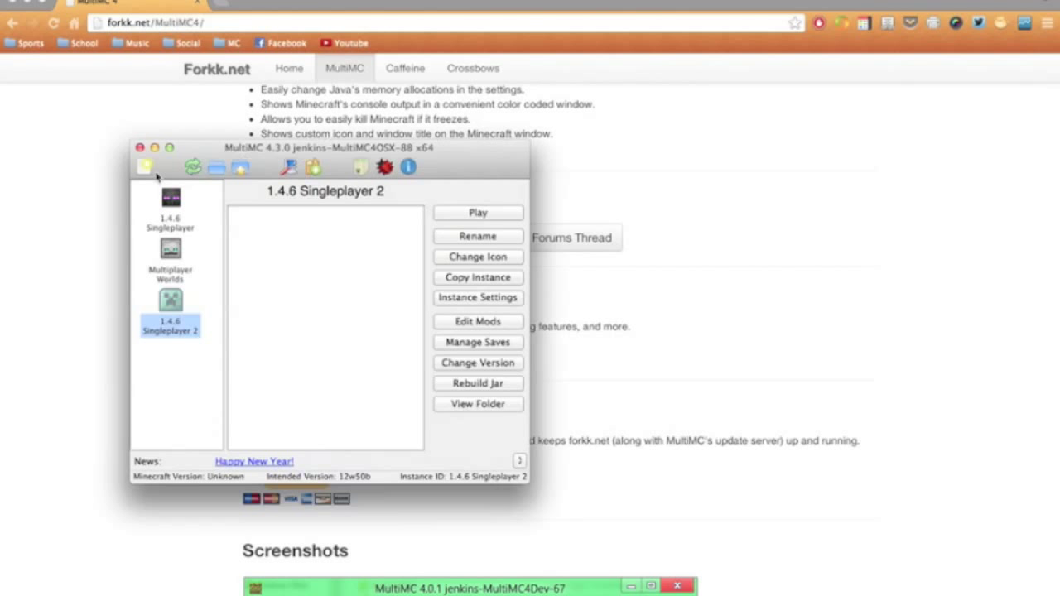
pyautogui.click(483, 364)
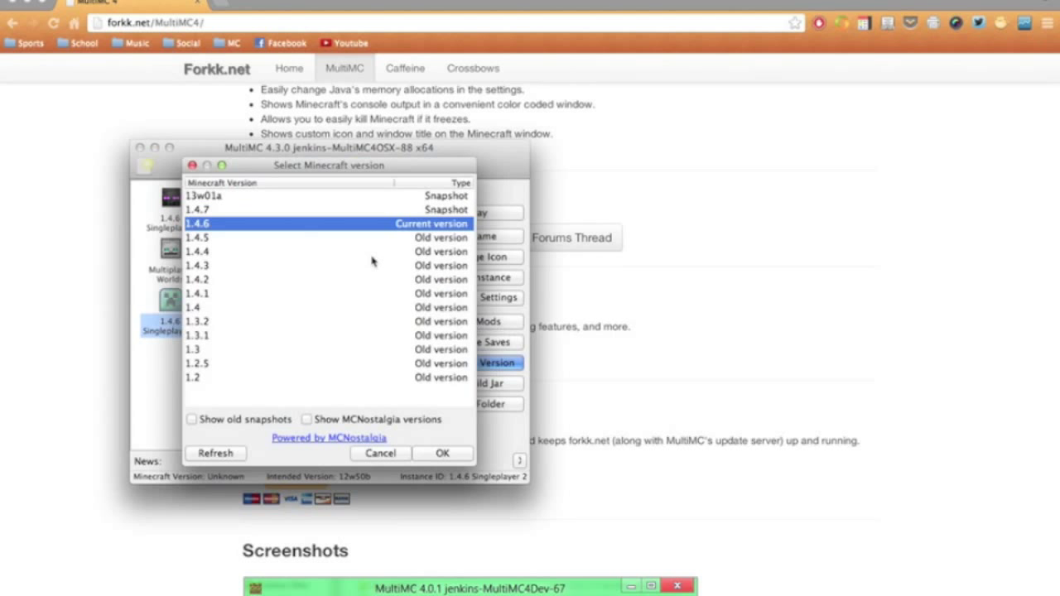
pyautogui.click(231, 210)
pyautogui.click(219, 238)
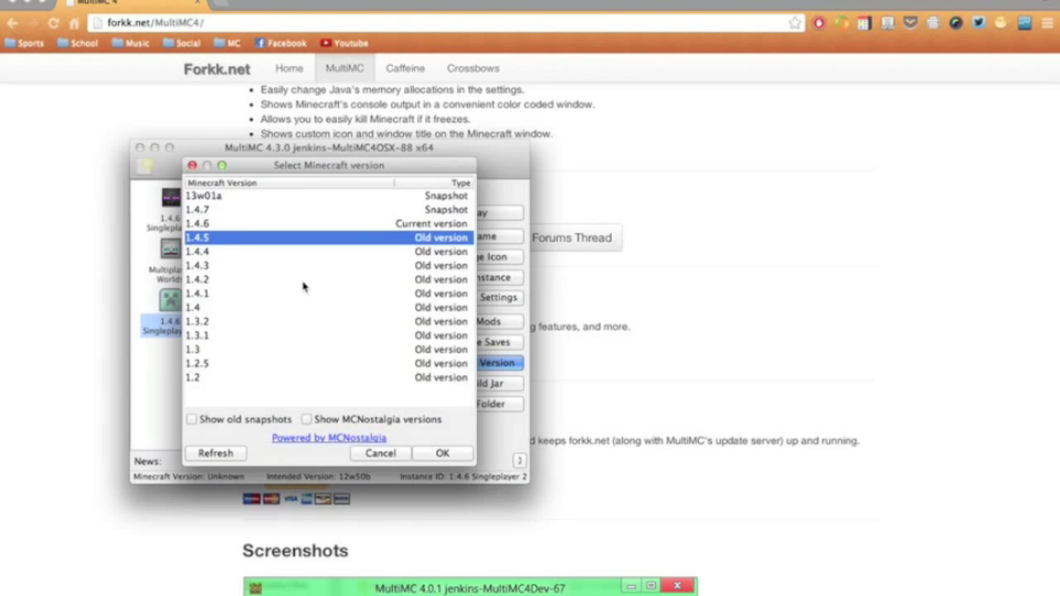
pyautogui.click(443, 453)
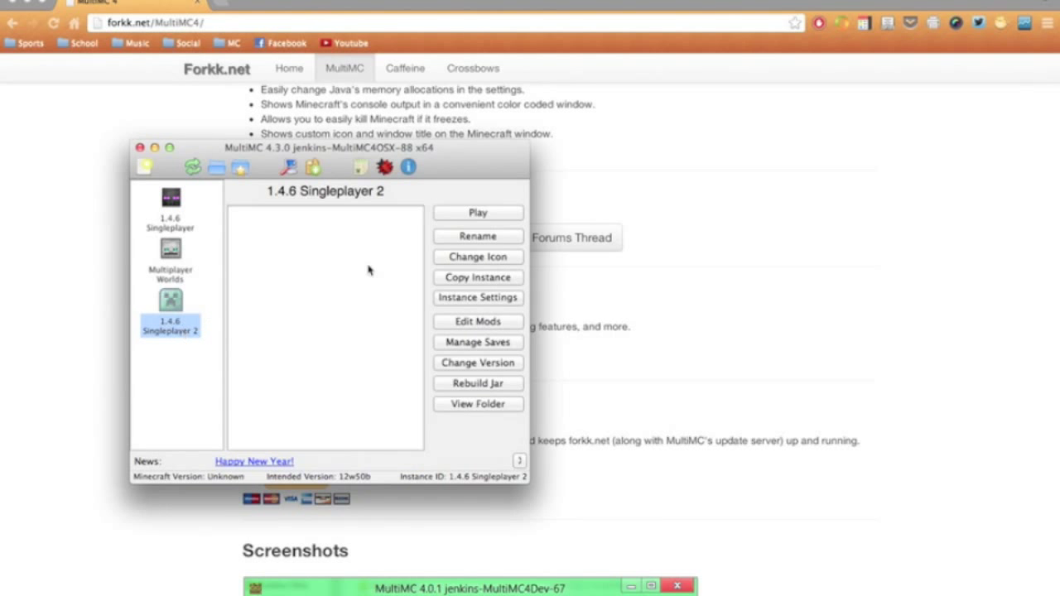
# Rename the 1.4.6 Singleplayer 2 instance to 1.4.5 Singleplayer.
pyautogui.click(449, 240)
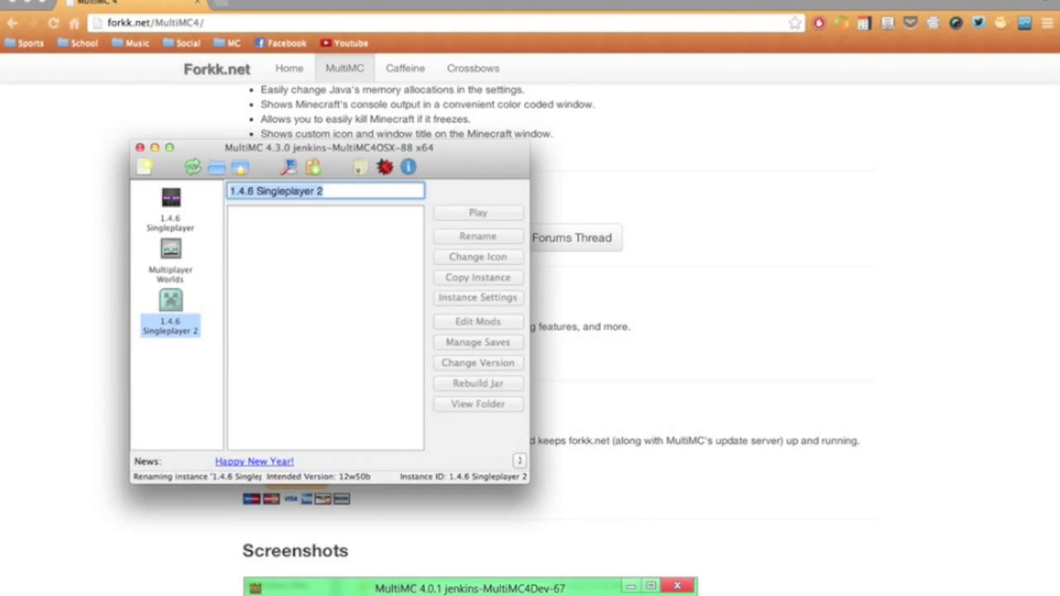
pyautogui.click(232, 192)
pyautogui.press('BackSpace')
pyautogui.write('5')
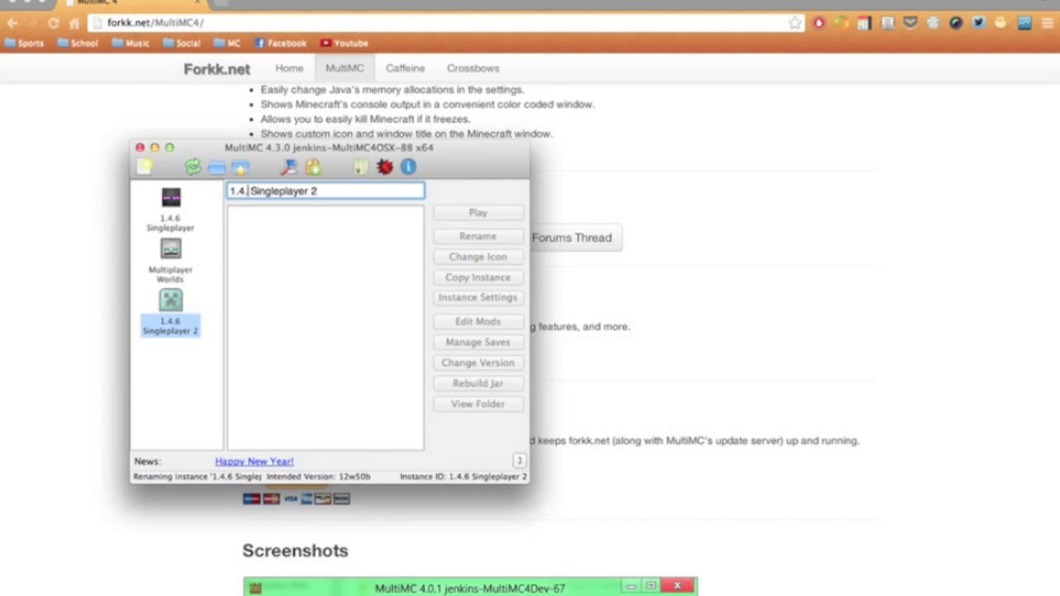
pyautogui.click(331, 191)
pyautogui.press('BackSpace')
pyautogui.press('Return')
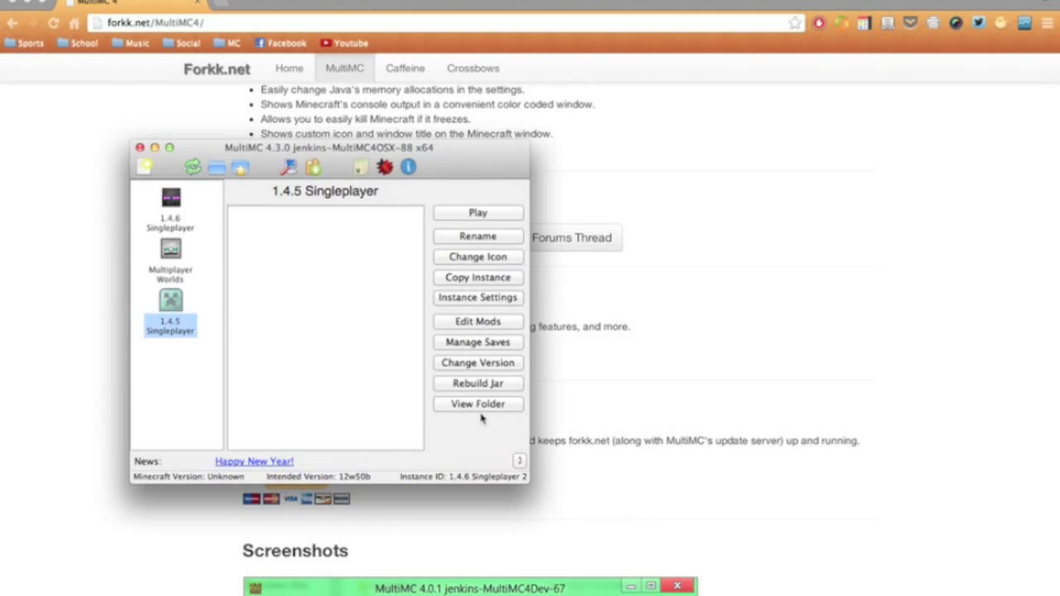
# Hide the news bar, and look through the 1.4.5 Singleplayer instance's folder and its minecraft subfolder.
pyautogui.click(519, 461)
pyautogui.click(470, 406)
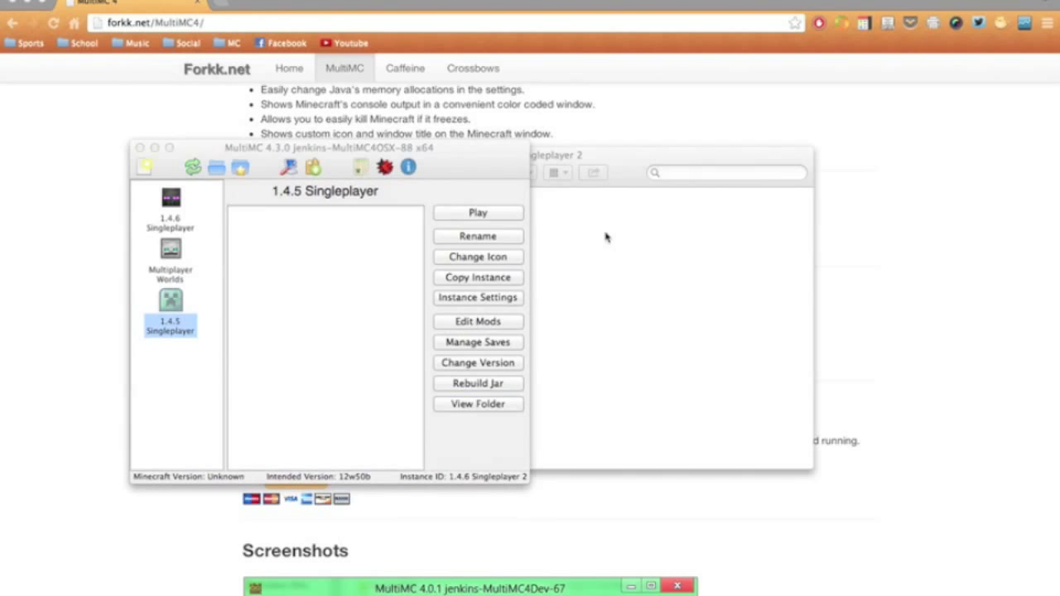
pyautogui.click(608, 236)
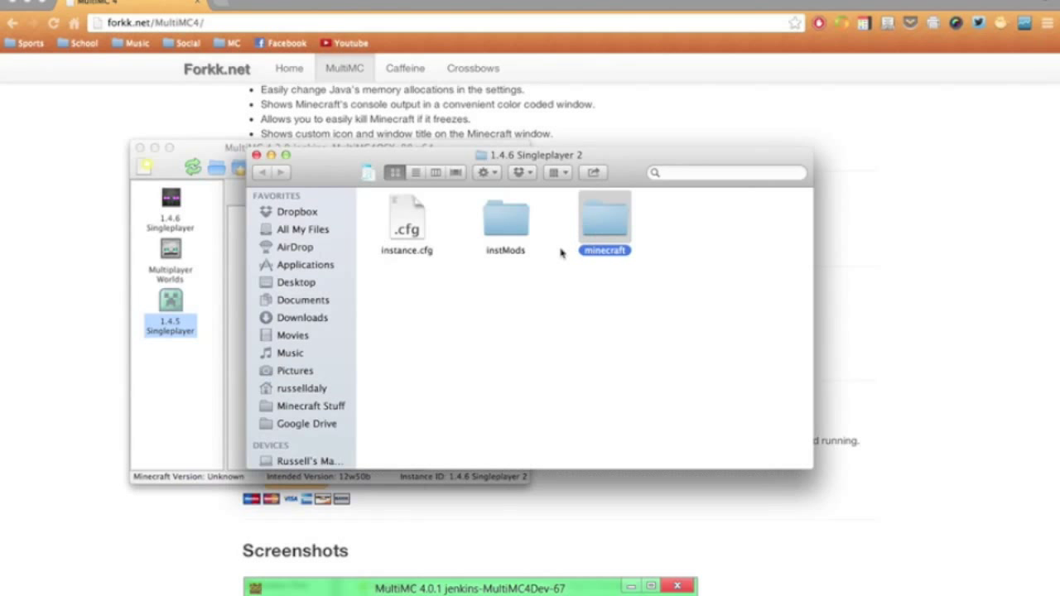
pyautogui.click(516, 225)
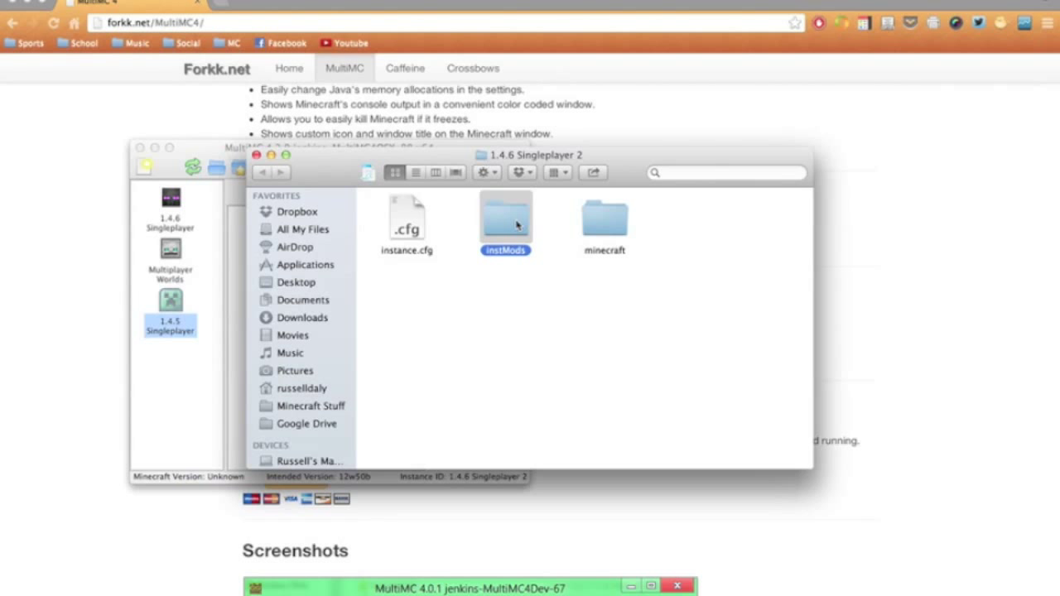
pyautogui.click(605, 225)
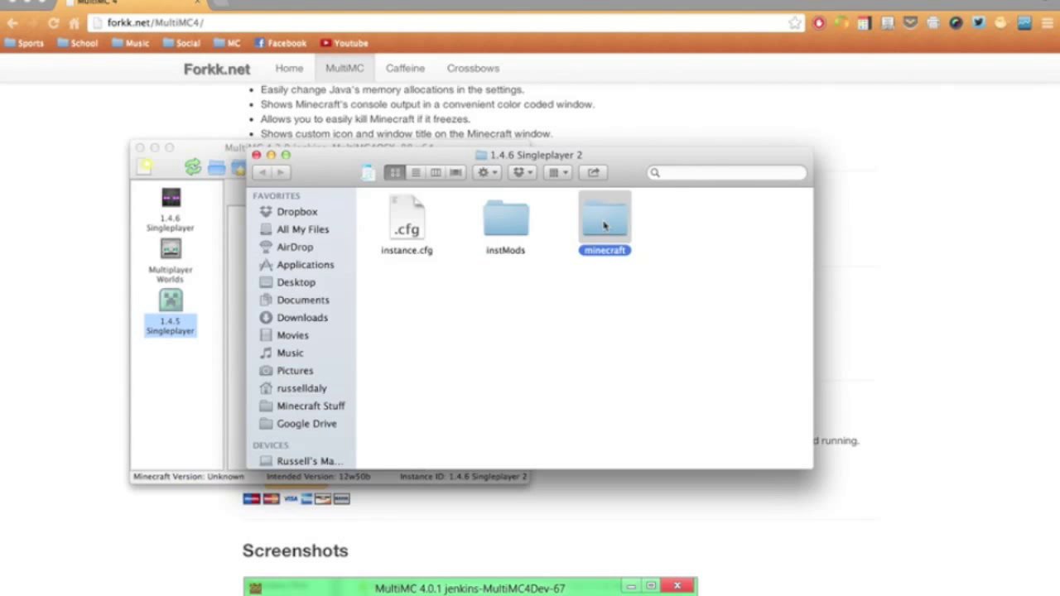
pyautogui.doubleClick(605, 225)
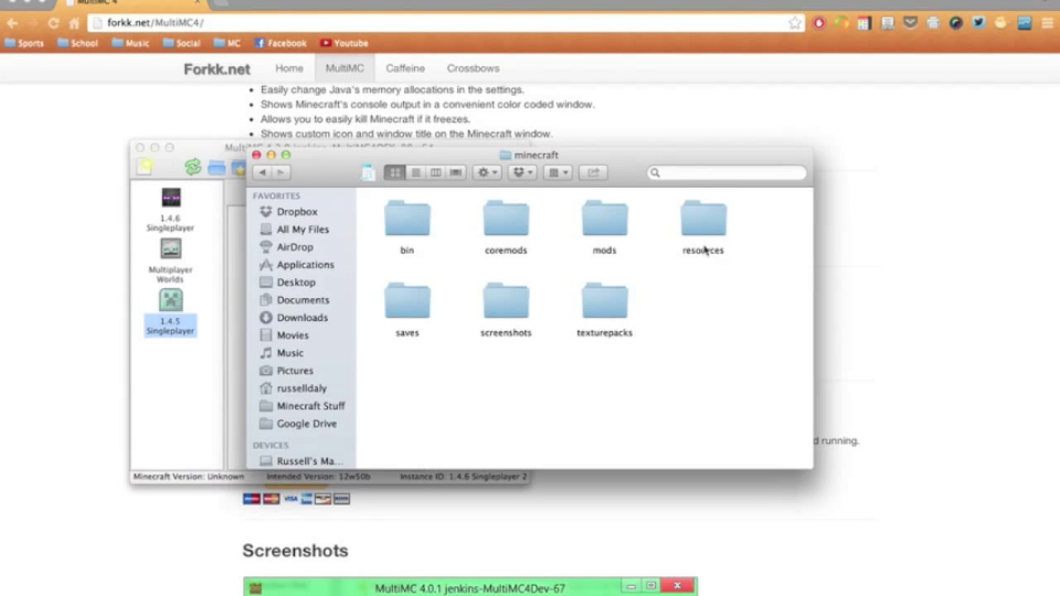
pyautogui.click(257, 155)
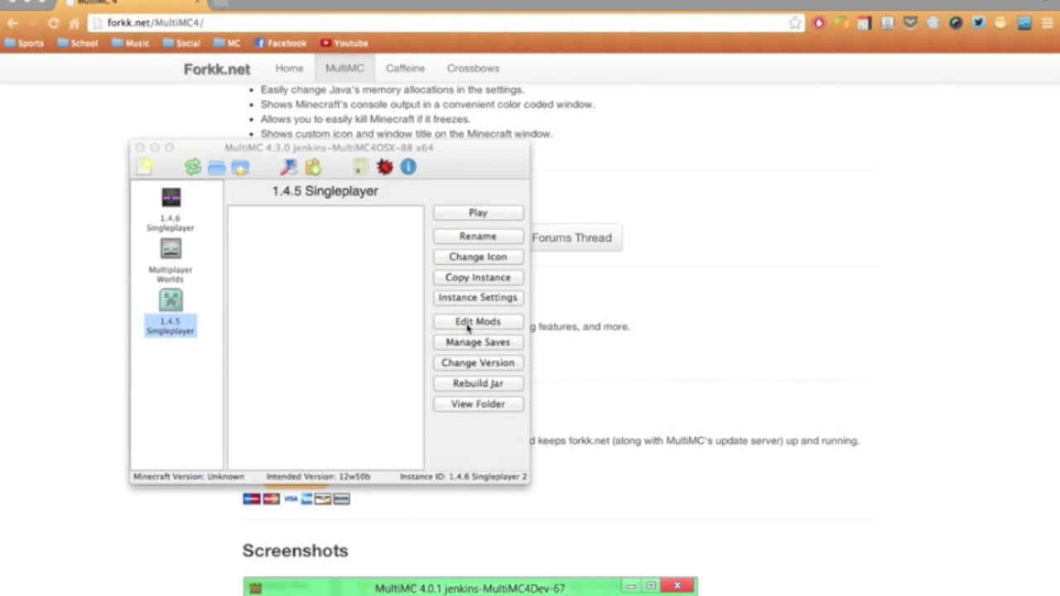
# In the mod editor for 1.4.5 Singleplayer, install Minecraft Forge version 6.4.2.448 into Minecraft.jar.
pyautogui.click(473, 323)
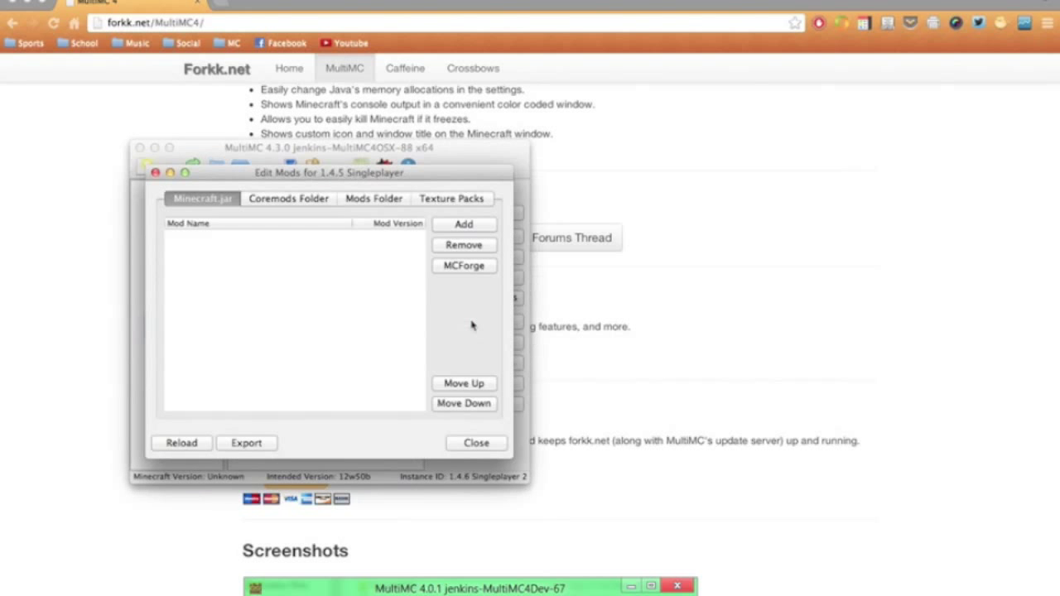
pyautogui.click(464, 224)
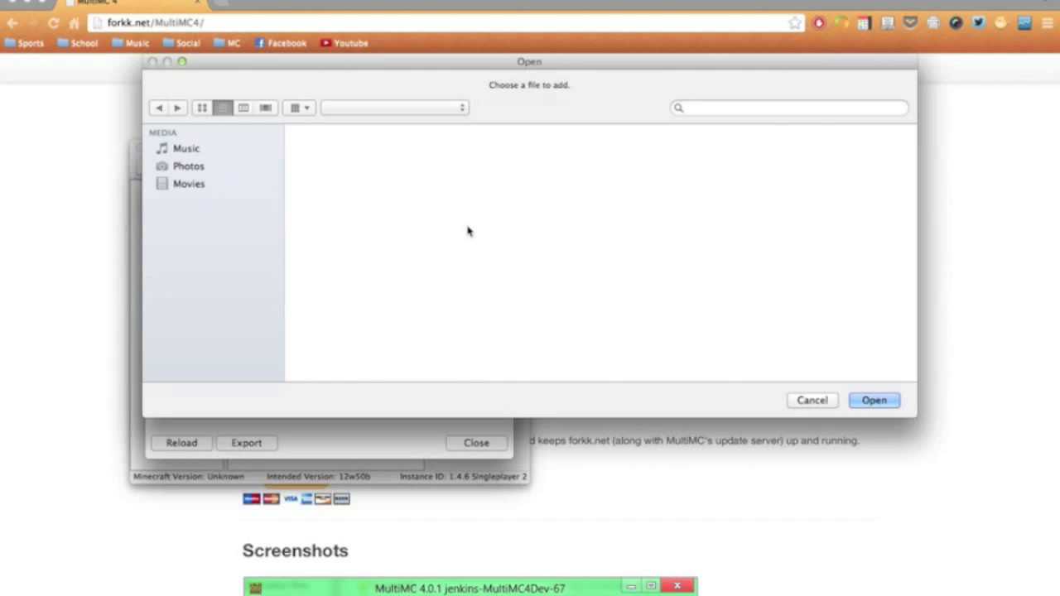
pyautogui.click(819, 402)
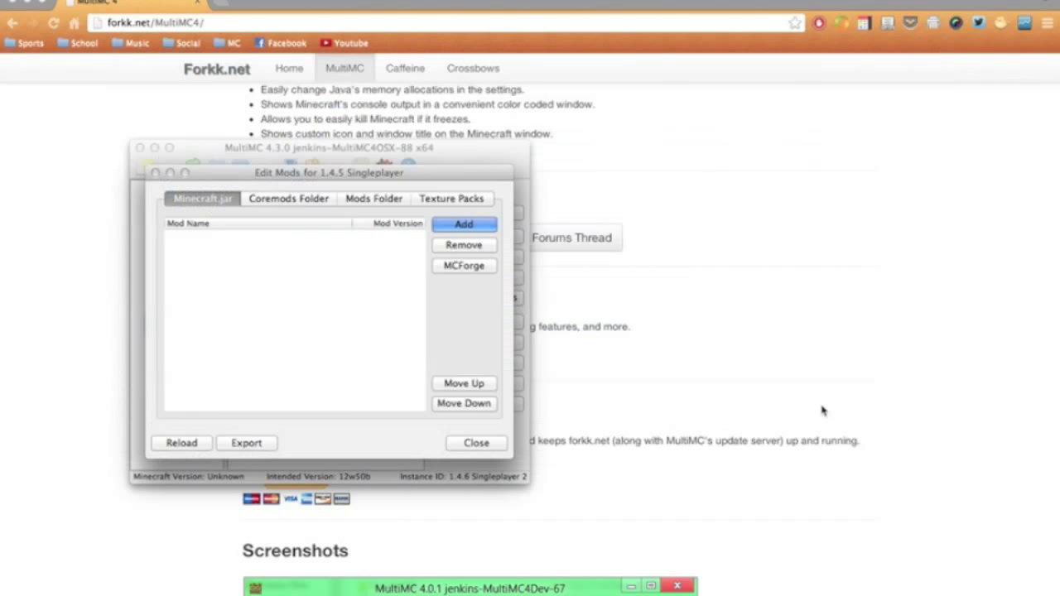
pyautogui.click(436, 266)
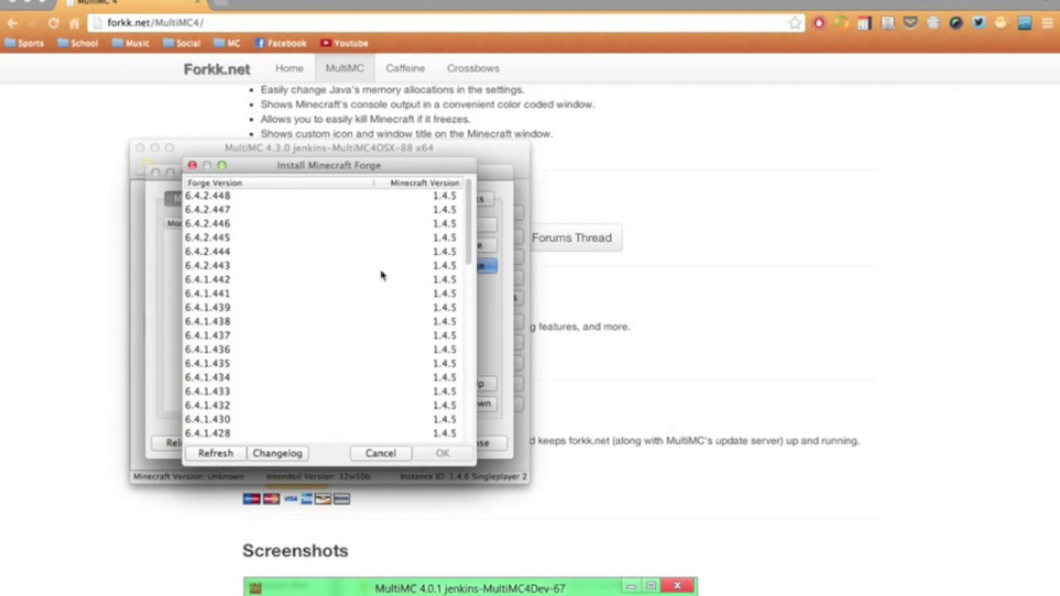
pyautogui.click(251, 197)
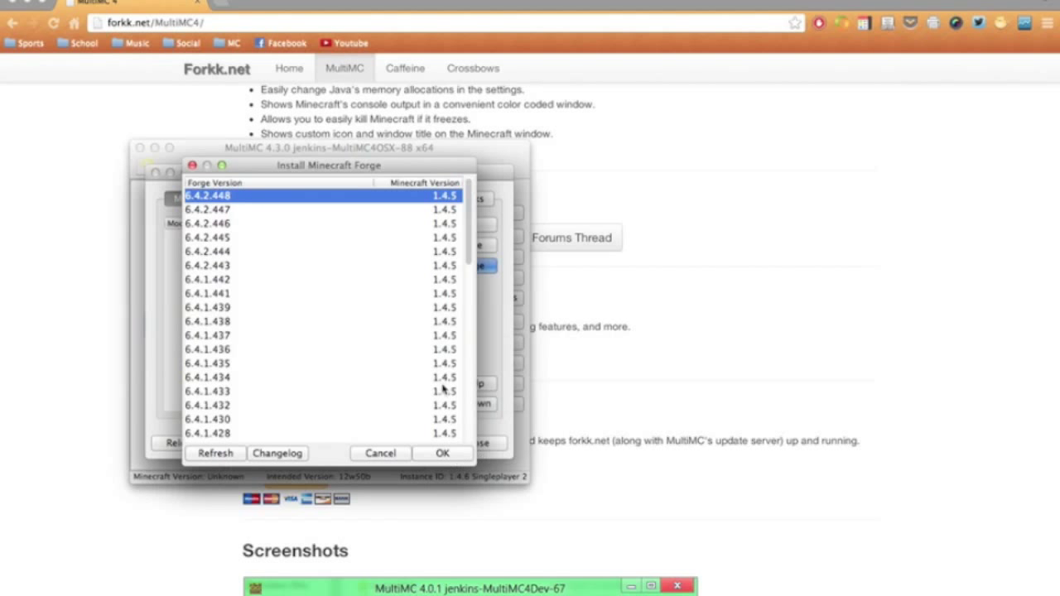
pyautogui.click(443, 455)
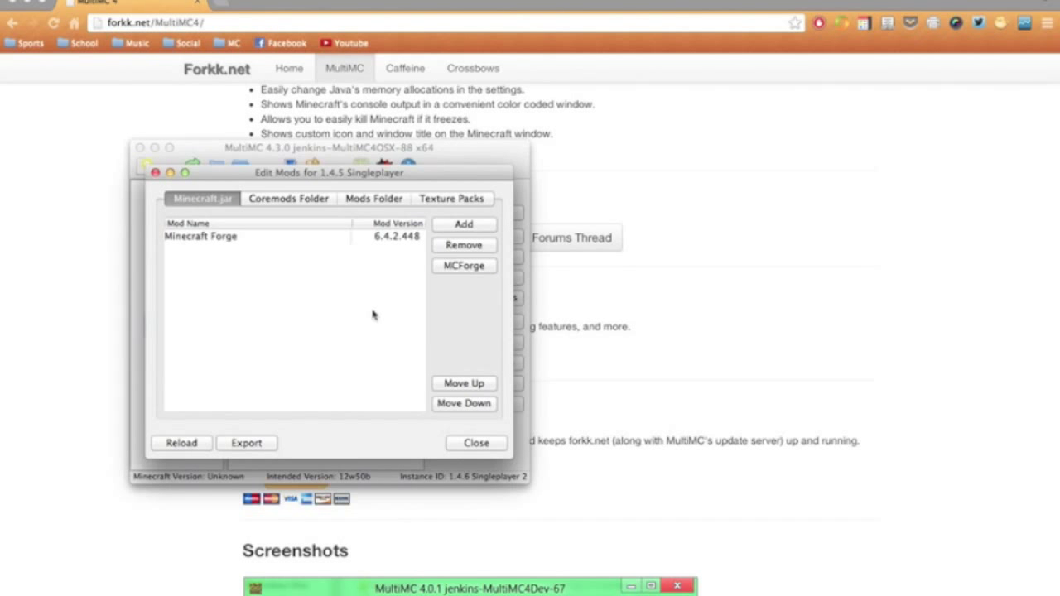
# Add OptiFine_1.4.6_HD_U_A3.zip from the JAR folder inside Master 1.4.6 to the instance's Minecraft.jar mods.
pyautogui.click(462, 224)
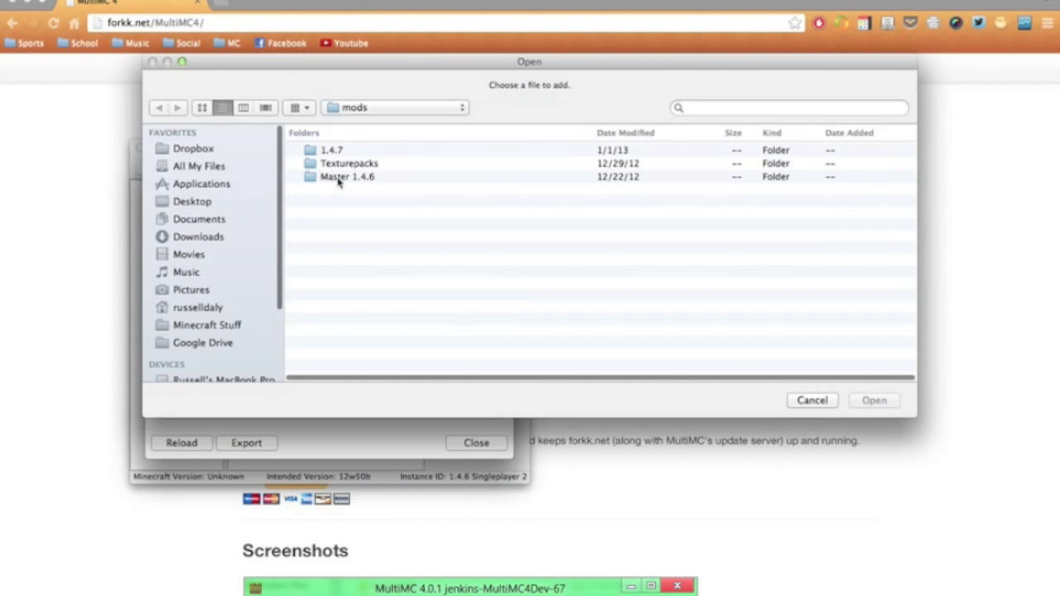
pyautogui.click(338, 178)
pyautogui.doubleClick(338, 178)
pyautogui.doubleClick(347, 164)
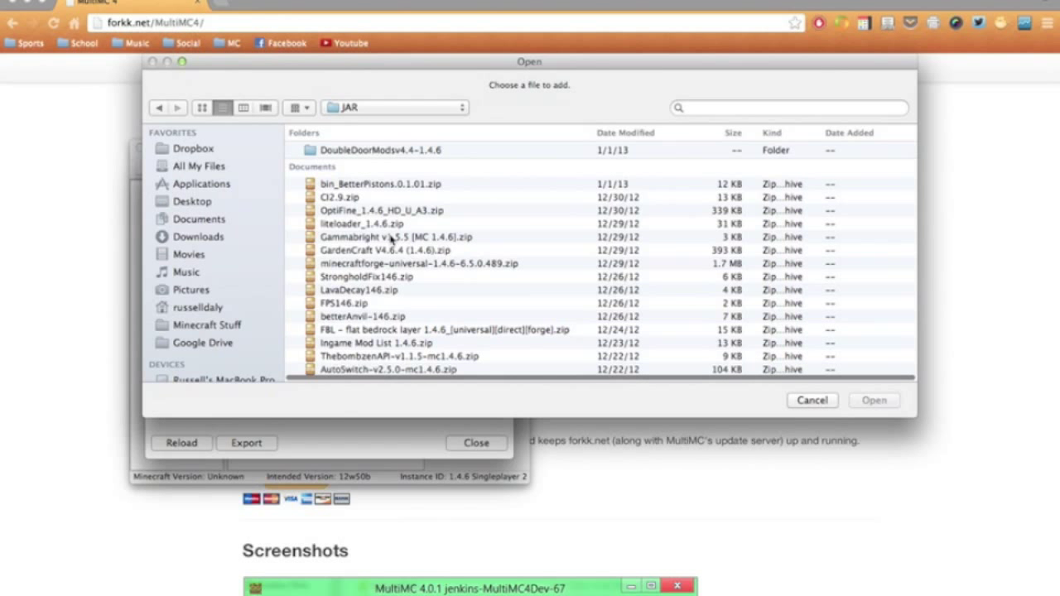
pyautogui.scroll(-1, 385, 238)
pyautogui.doubleClick(382, 209)
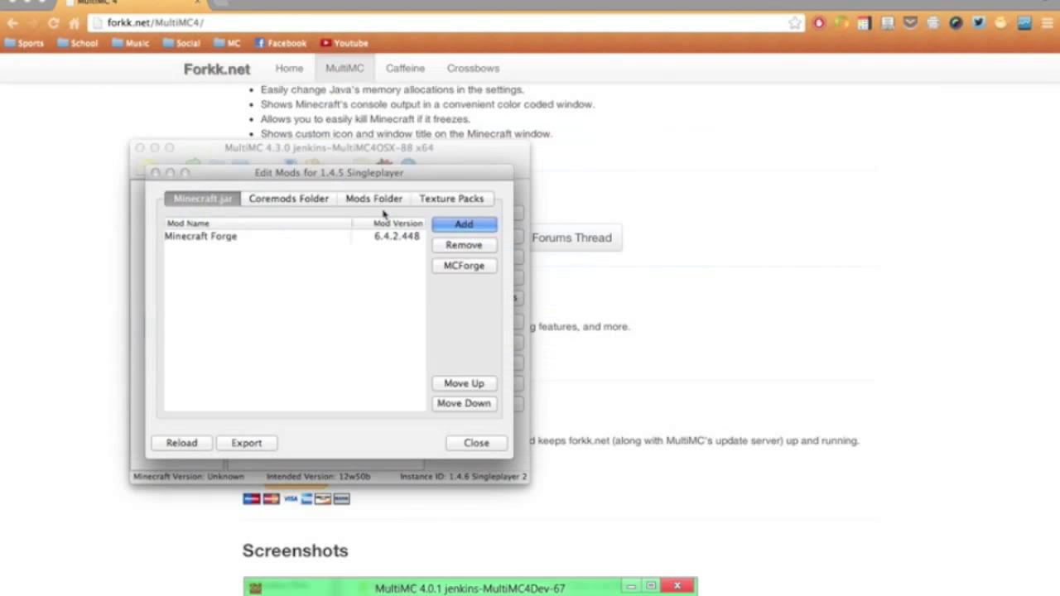
# Add [1.4.6]ReiMinimap_v3.2_06.zip from the GUI's & HUD's folder of Master 1.4.6 to the instance's mods folder, and close the mod editor.
pyautogui.click(324, 202)
pyautogui.click(371, 202)
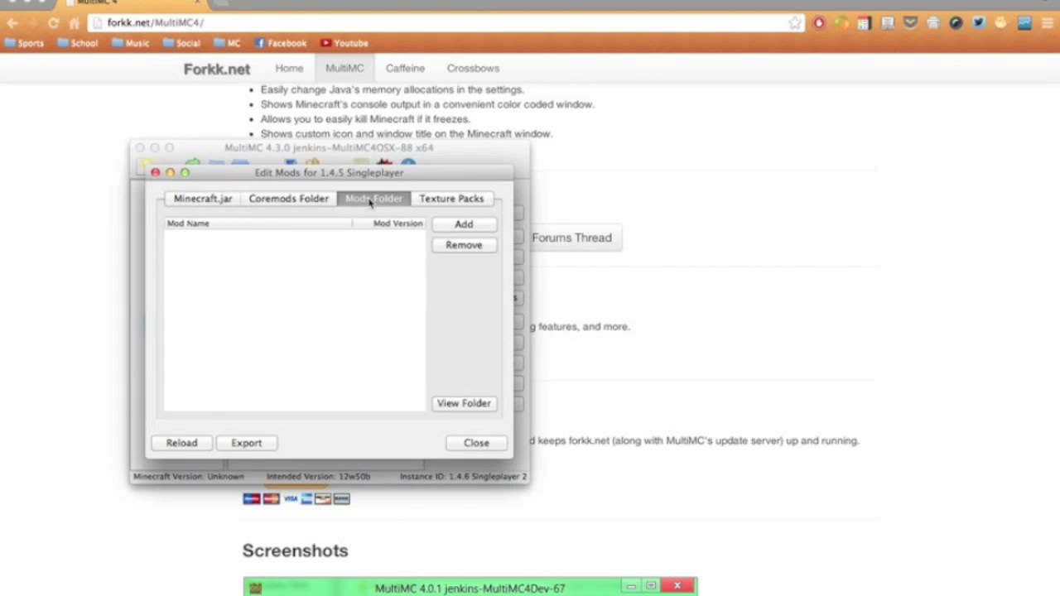
pyautogui.click(475, 224)
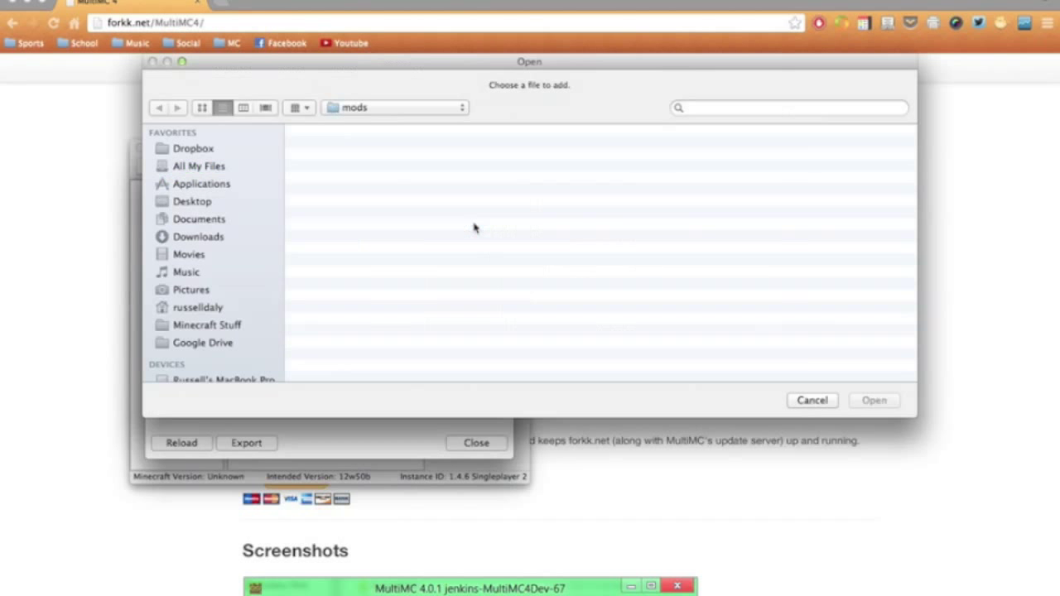
pyautogui.click(370, 178)
pyautogui.doubleClick(370, 178)
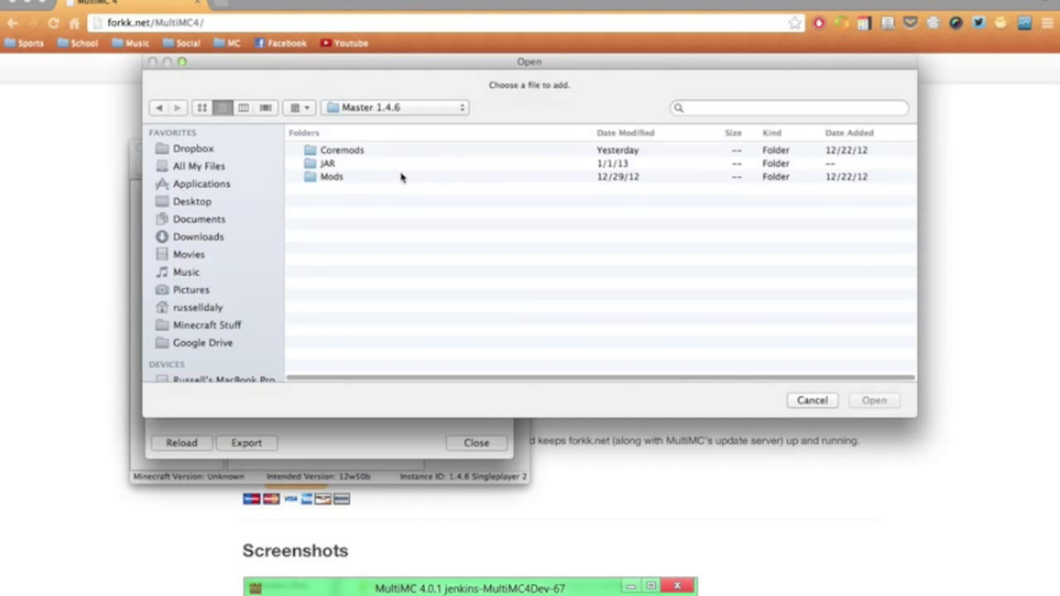
pyautogui.doubleClick(350, 164)
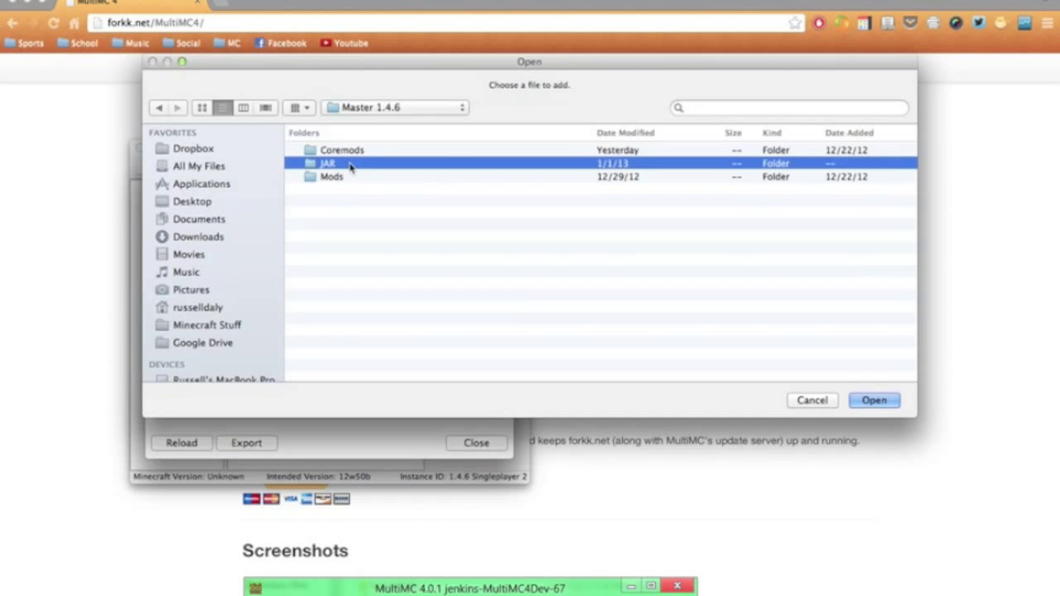
pyautogui.click(157, 108)
pyautogui.doubleClick(360, 178)
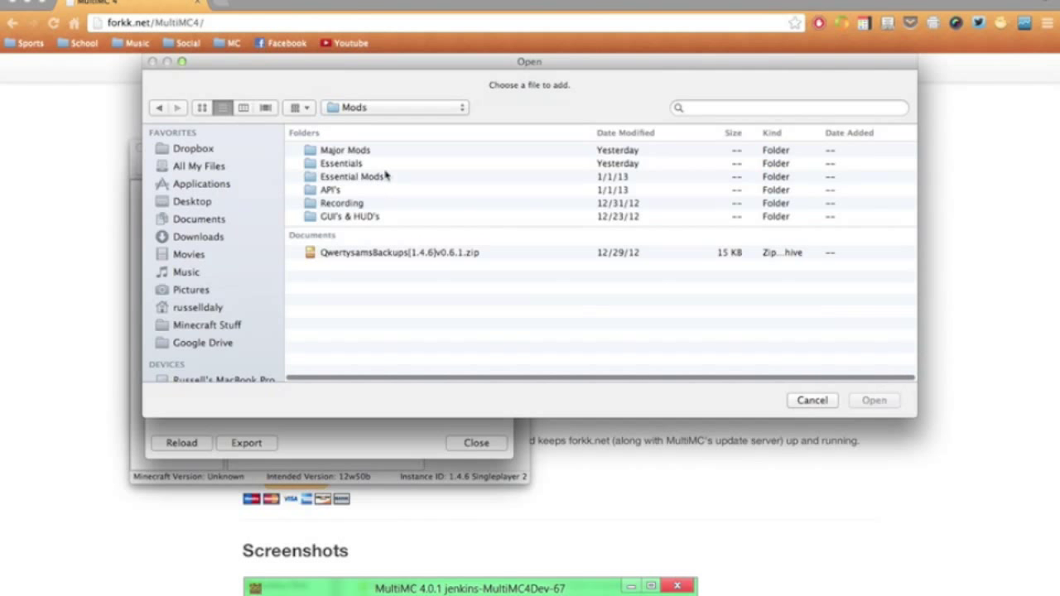
pyautogui.click(352, 217)
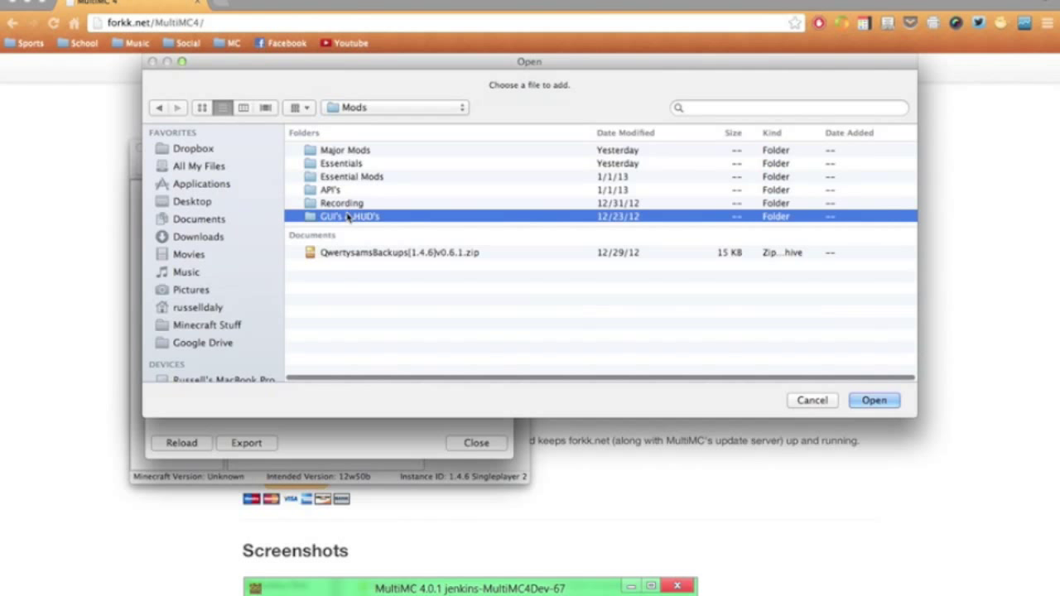
pyautogui.doubleClick(358, 219)
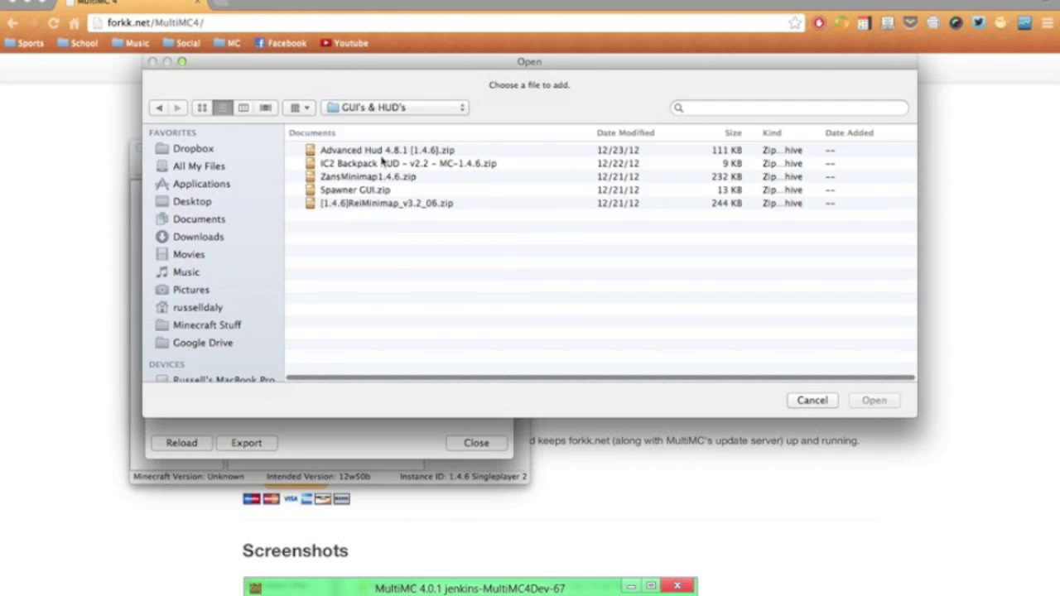
pyautogui.doubleClick(375, 206)
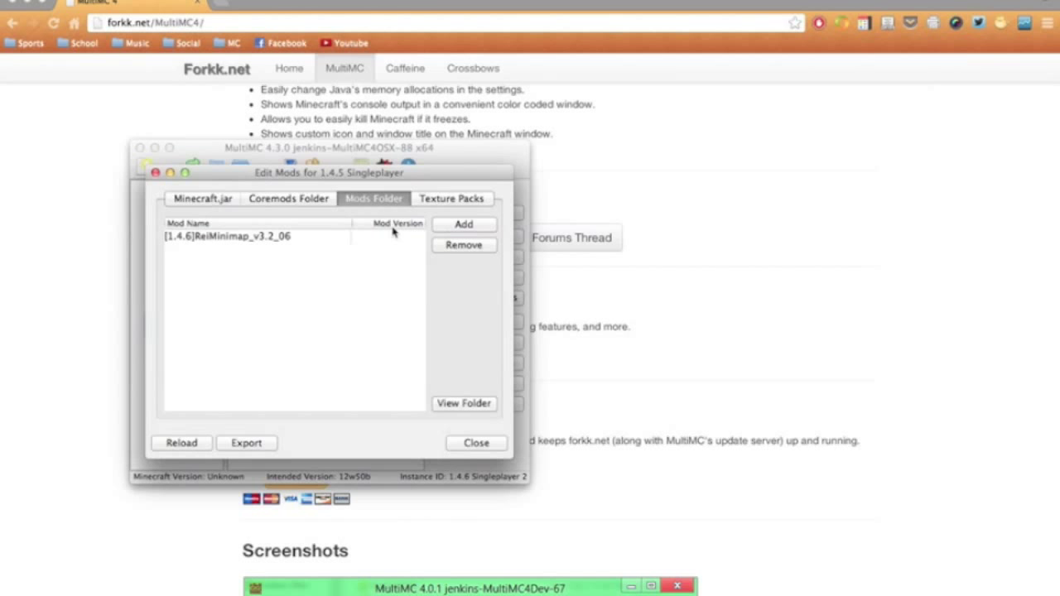
pyautogui.click(477, 446)
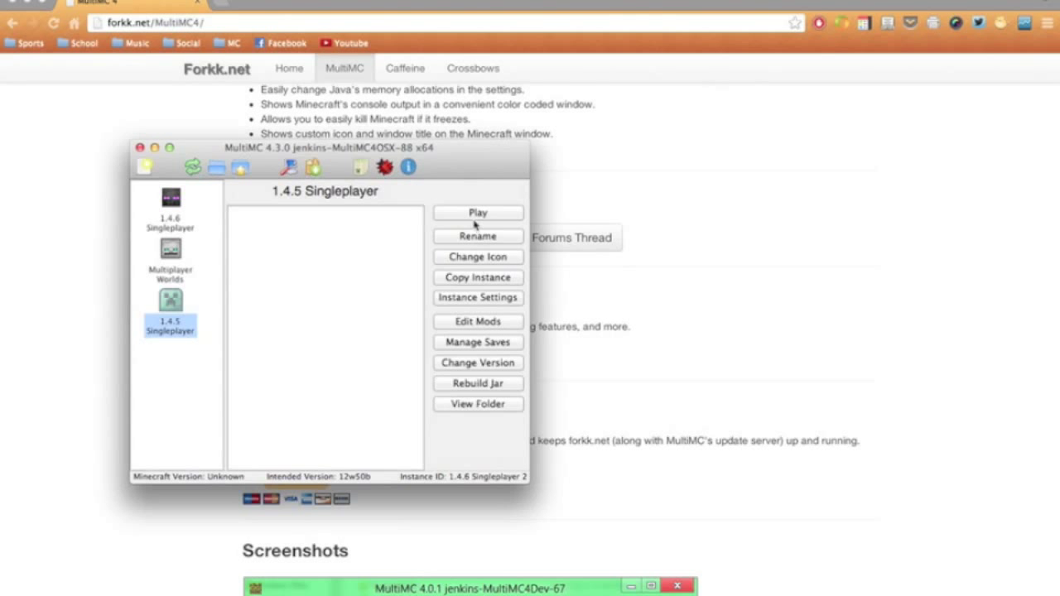
# Launch the 1.4.5 Singleplayer instance, examine the Java exceptions in the console output, and hide the console.
pyautogui.click(473, 214)
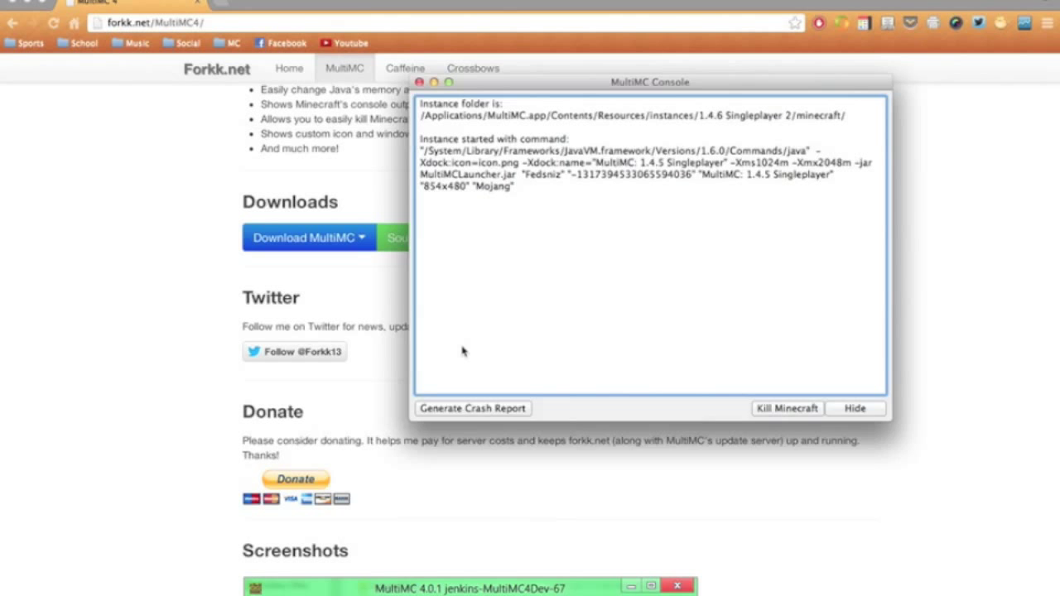
pyautogui.moveTo(581, 270); pyautogui.dragTo(582, 263)
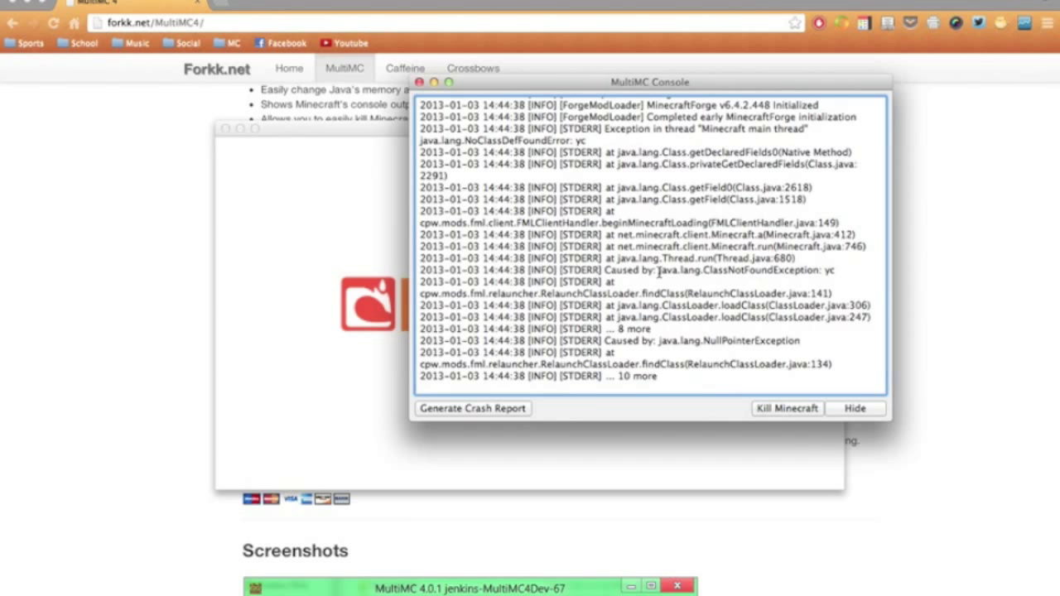
pyautogui.moveTo(661, 271); pyautogui.dragTo(827, 269)
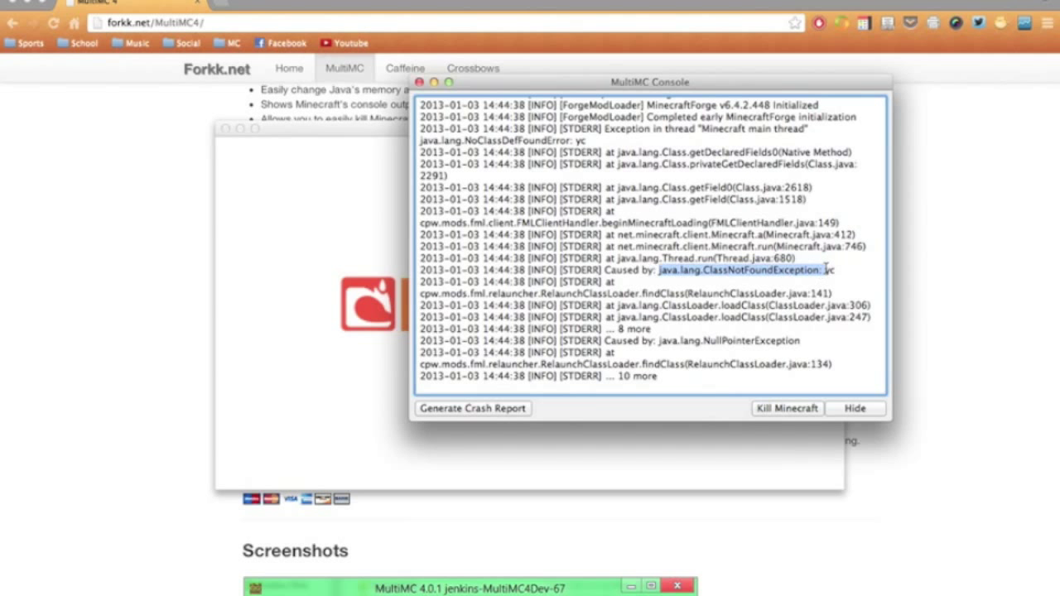
pyautogui.click(620, 255)
pyautogui.scroll(-3, 620, 255)
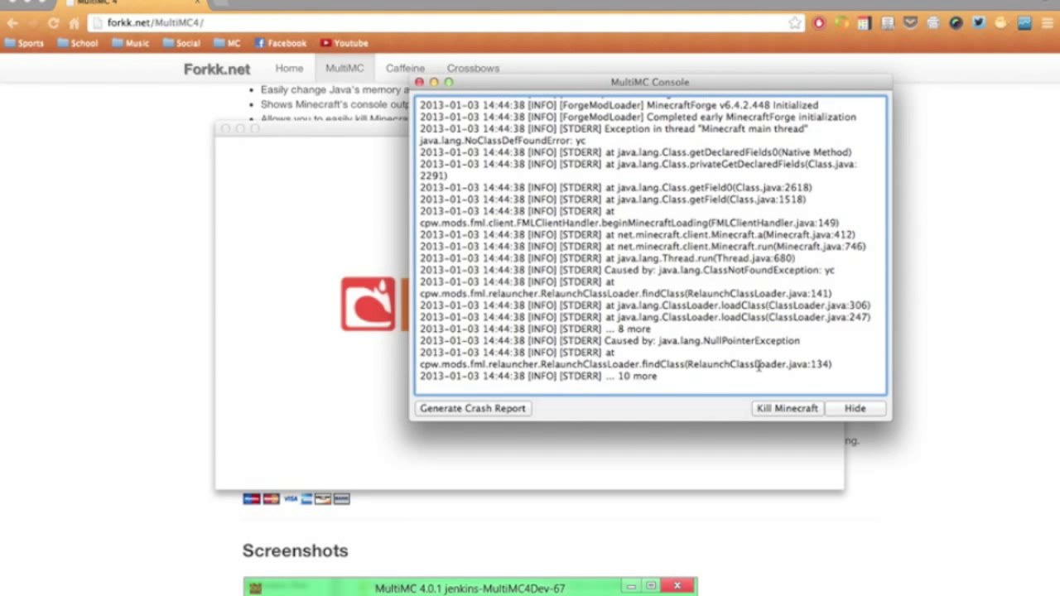
pyautogui.click(866, 411)
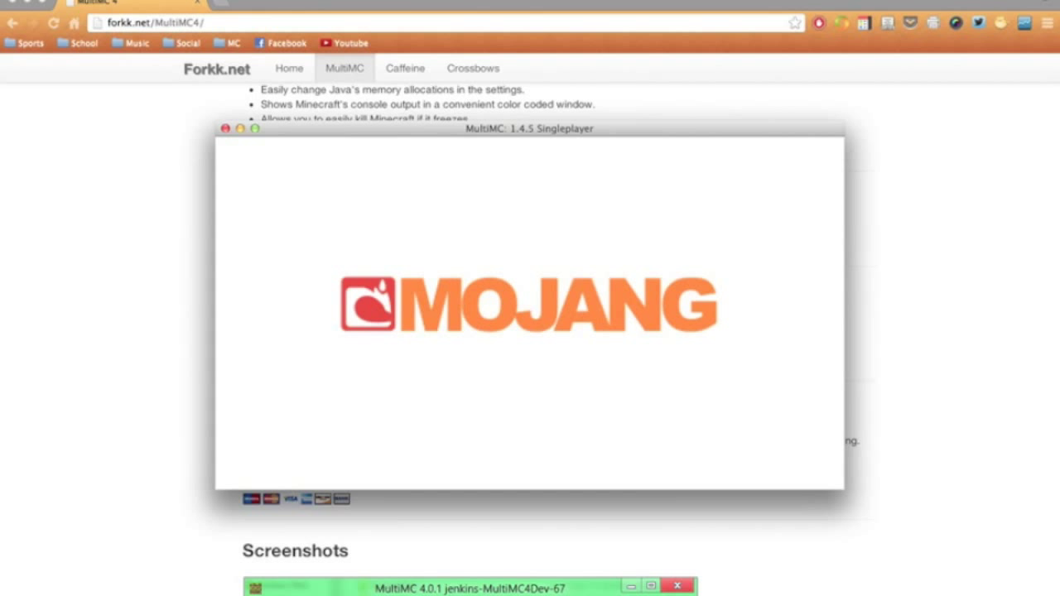
# Kill the running Minecraft process despite the possible damage to saves, and close the console.
pyautogui.click(696, 1)
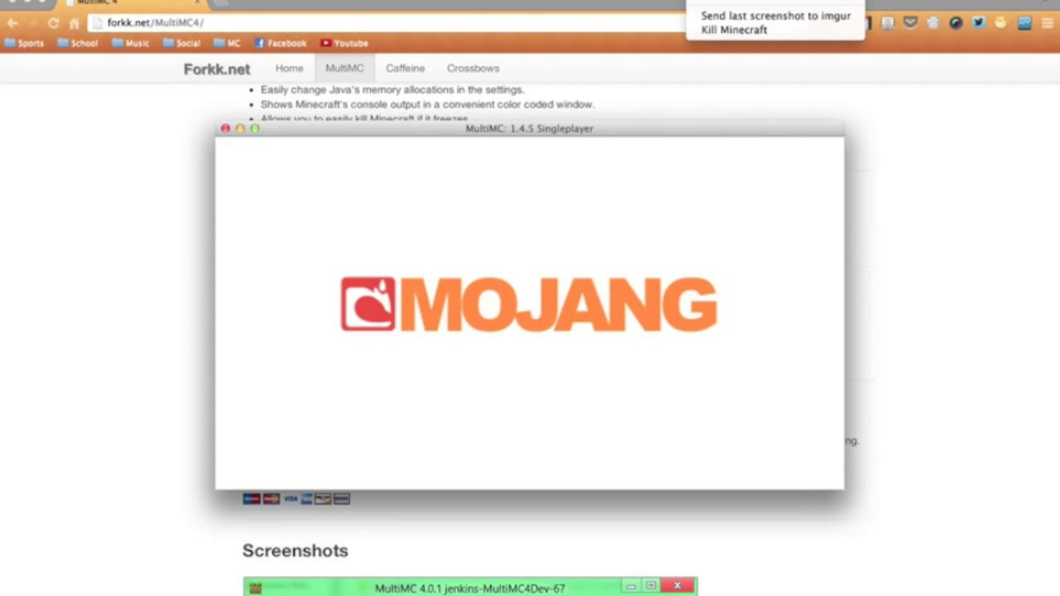
pyautogui.click(717, 32)
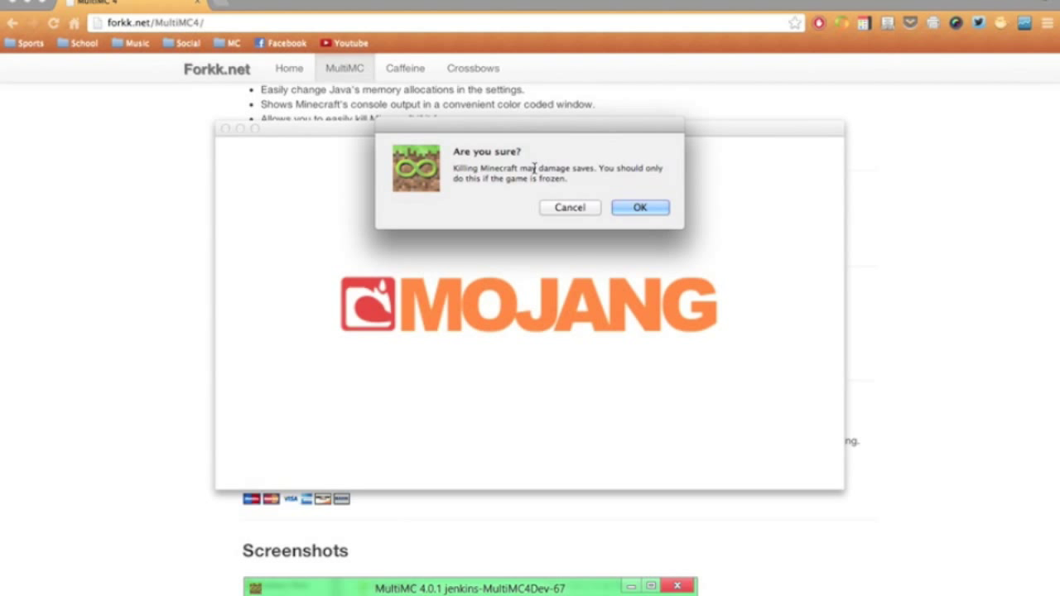
pyautogui.moveTo(540, 171); pyautogui.dragTo(611, 176)
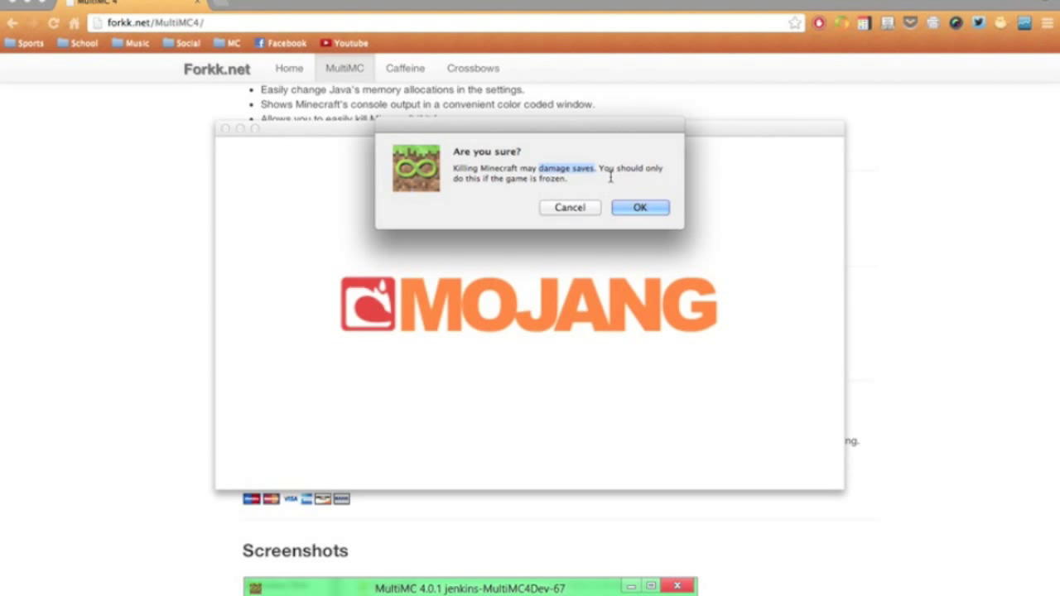
pyautogui.click(610, 176)
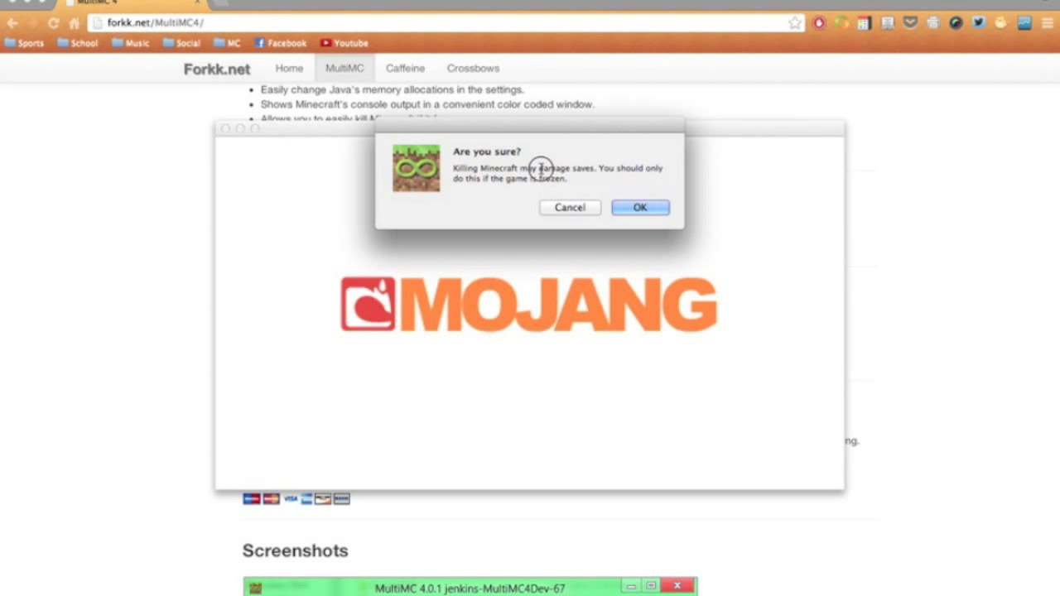
pyautogui.moveTo(540, 169); pyautogui.dragTo(594, 168)
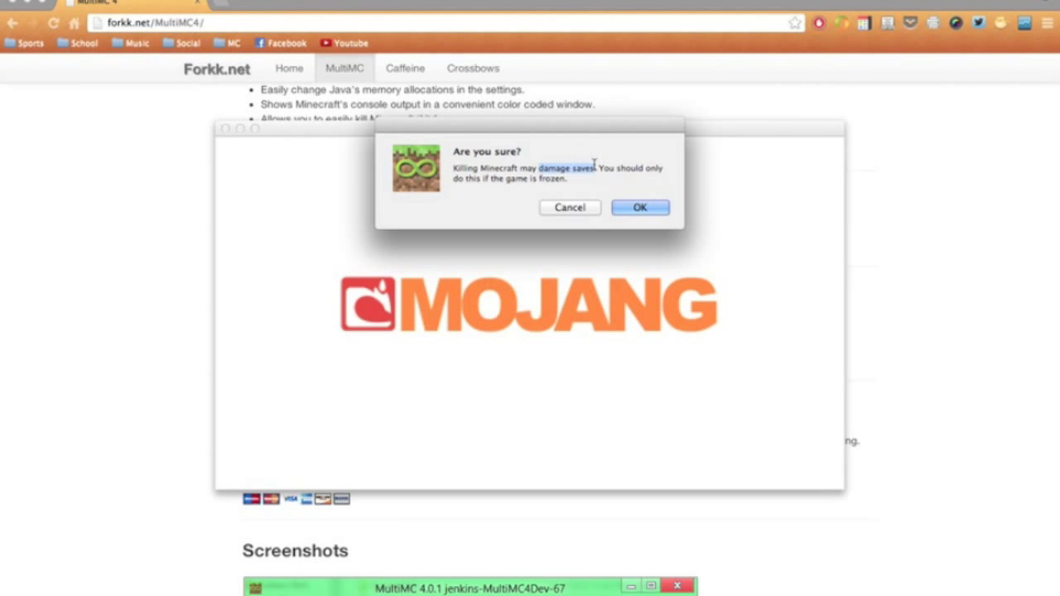
pyautogui.click(611, 180)
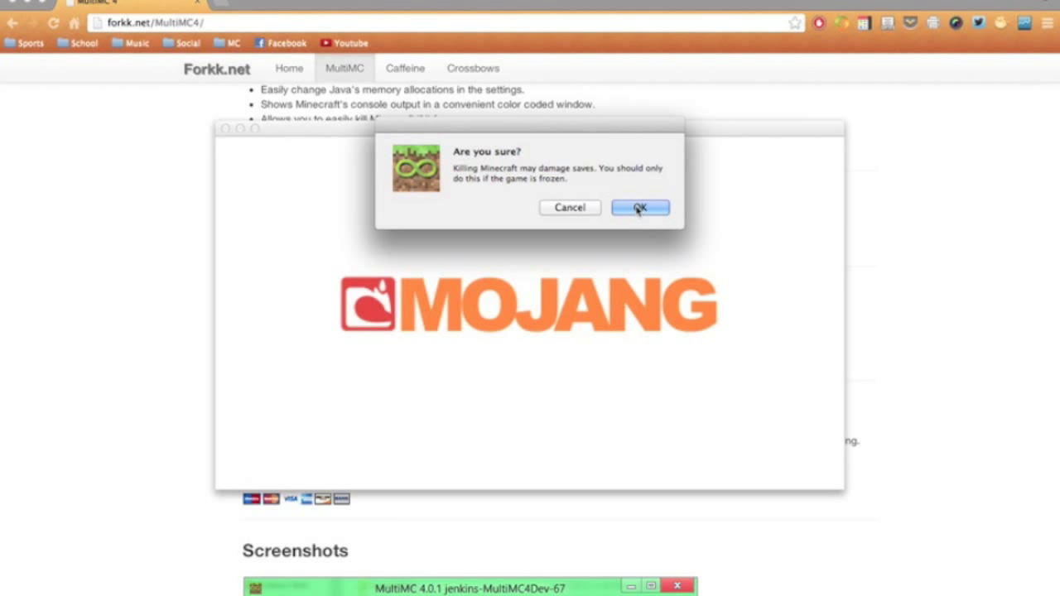
pyautogui.click(639, 208)
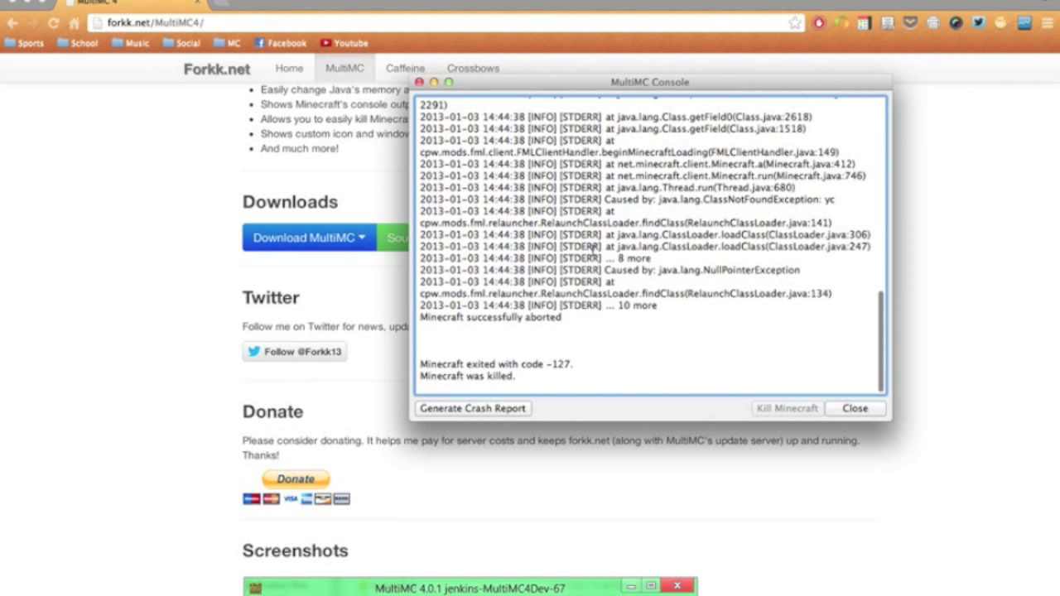
pyautogui.click(855, 408)
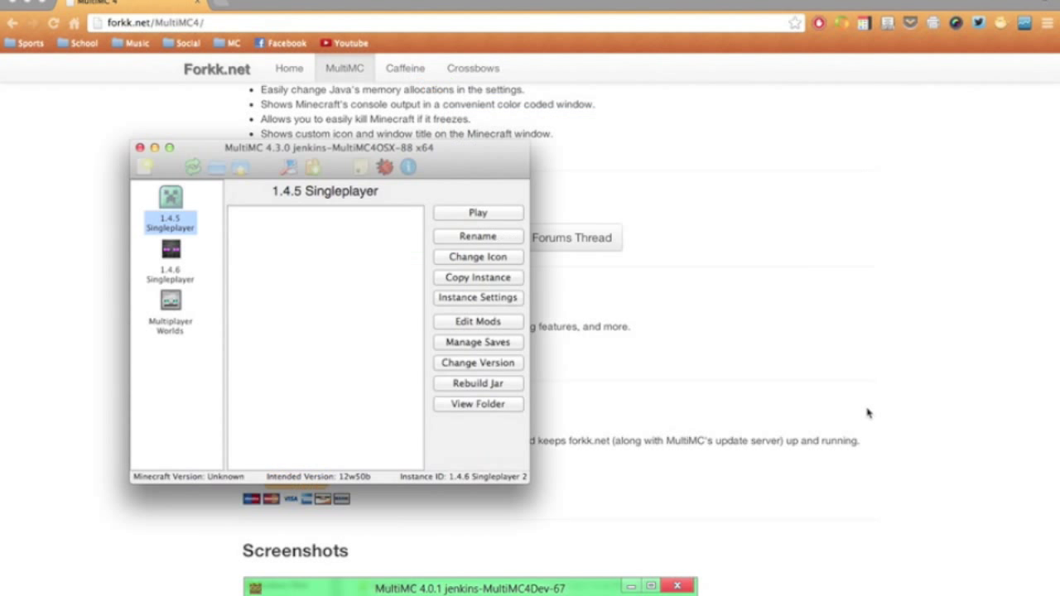